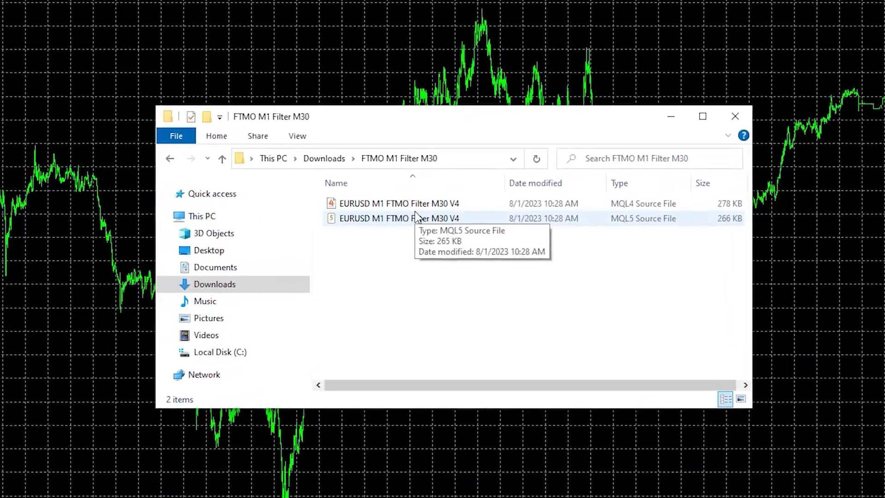
Copy the MQL4 file of EURUSD M1 FTMO Filter M30 V4 to the clipboard.
key(Down)
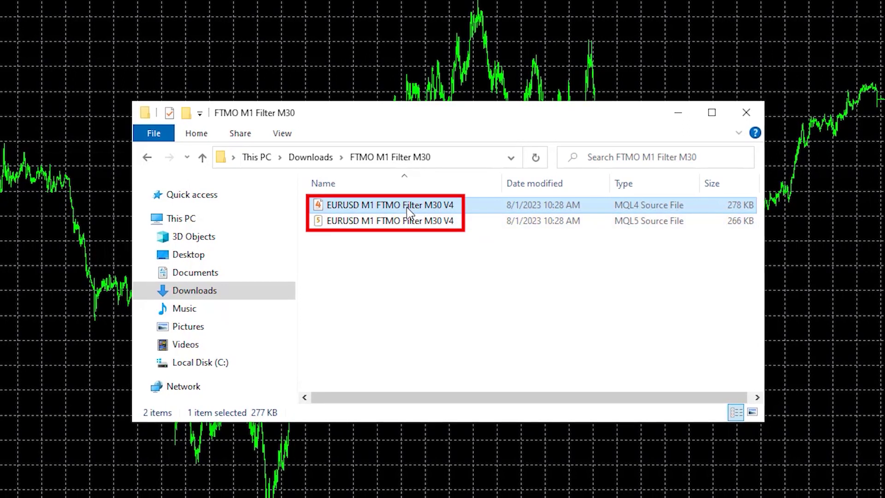
right_click(411, 209)
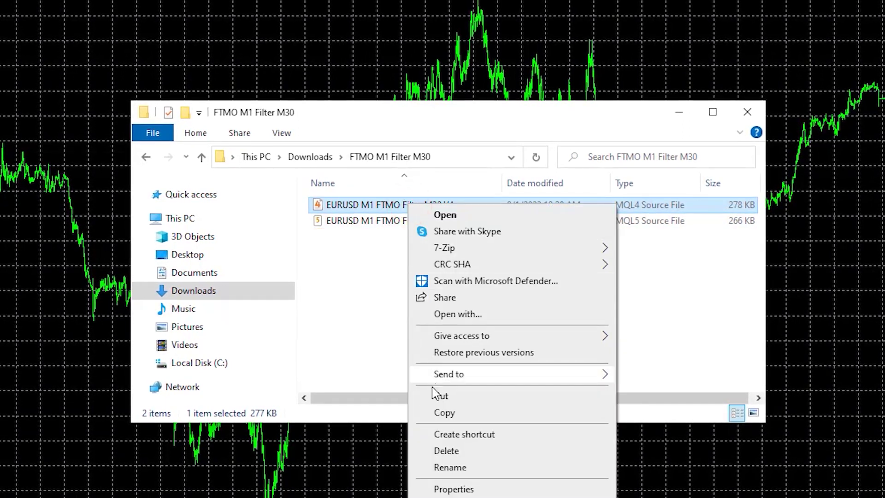
click(441, 412)
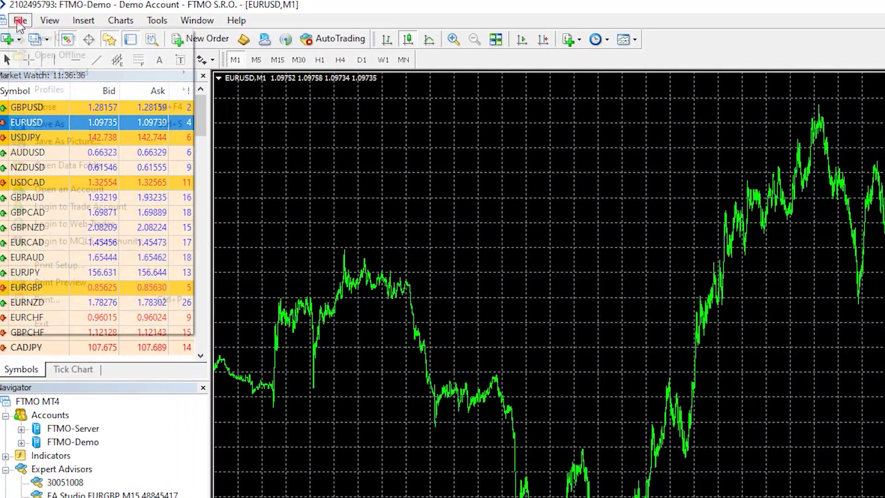
Open the terminal's data folder and go into MQL4\Experts.
click(19, 21)
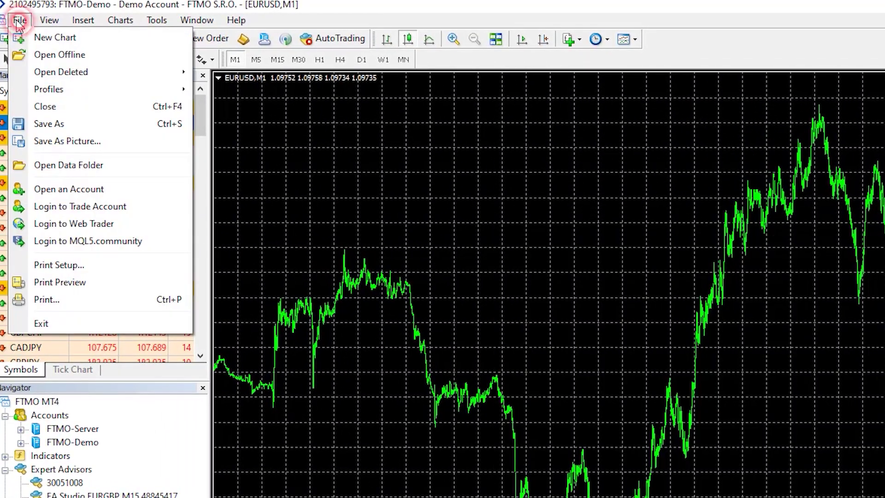
click(65, 166)
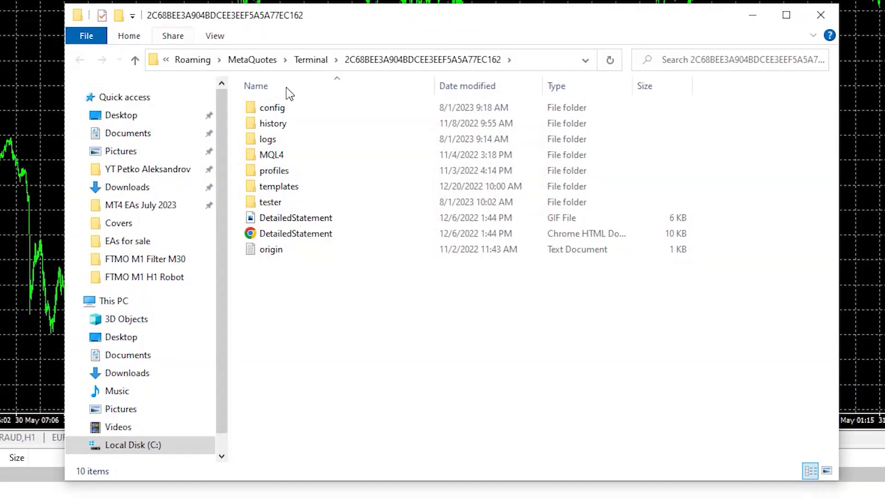
double_click(316, 154)
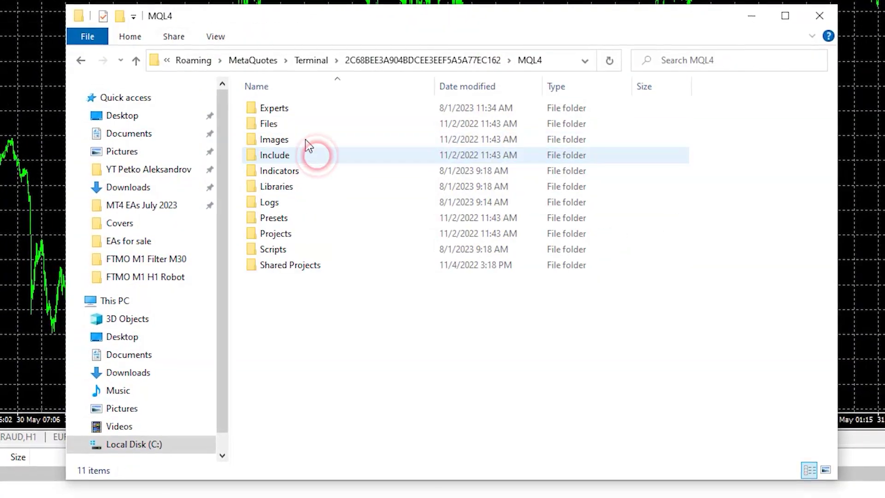
click(291, 111)
double_click(292, 111)
Paste the EA there, replacing the older copy, and close the folder.
right_click(350, 239)
click(378, 340)
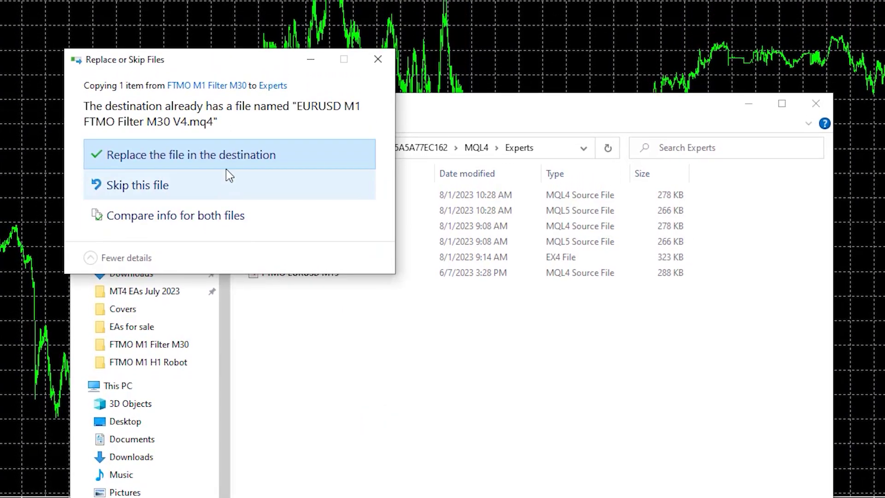
click(228, 157)
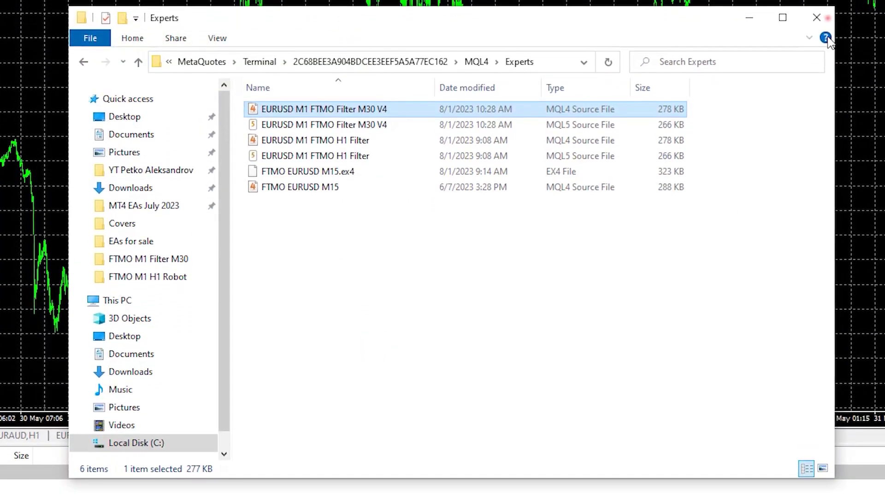
click(825, 18)
Refresh Expert Advisors and attach EURUSD M1 FTMO Filter M30 V4 to the EURUSD M1 chart with default inputs.
right_click(64, 167)
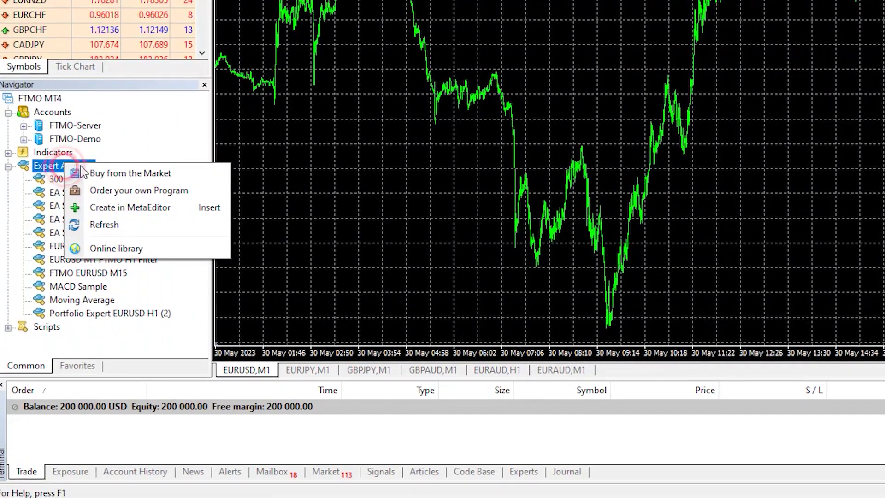
click(102, 224)
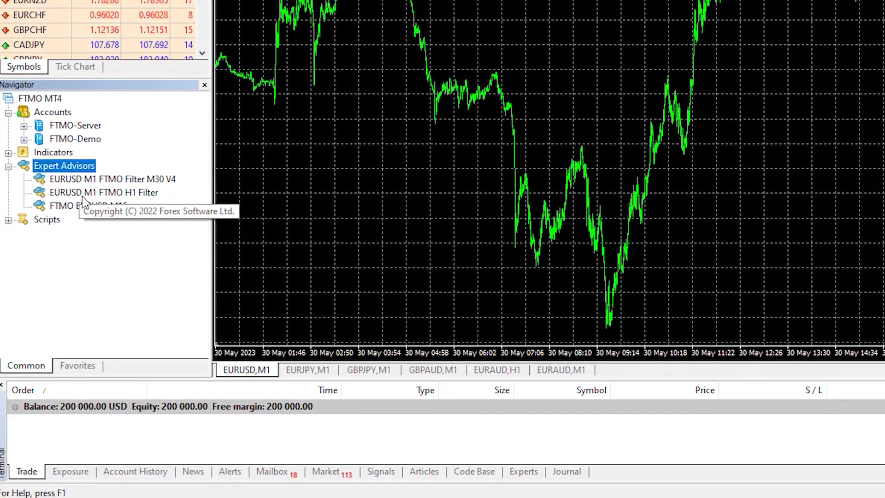
click(132, 180)
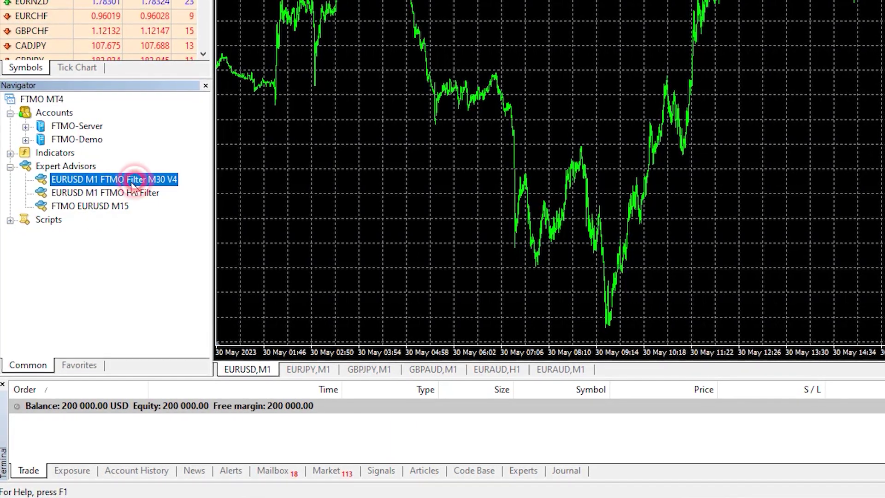
drag(135, 184, 558, 75)
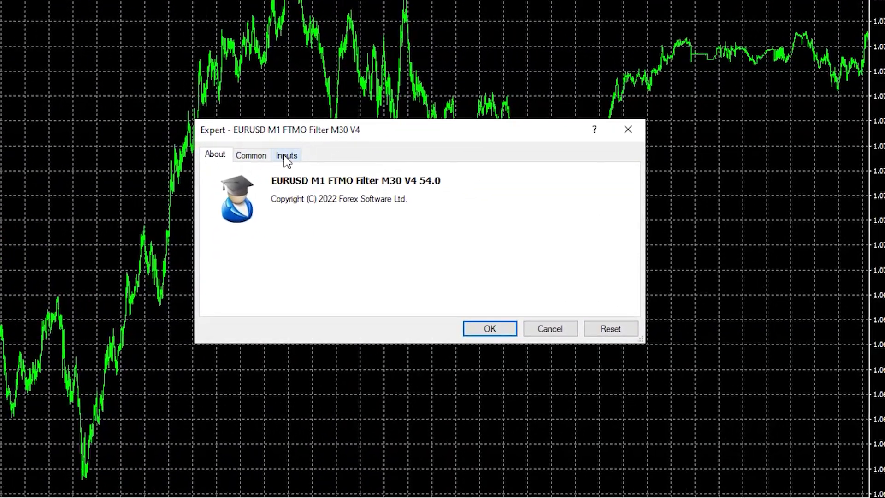
click(417, 194)
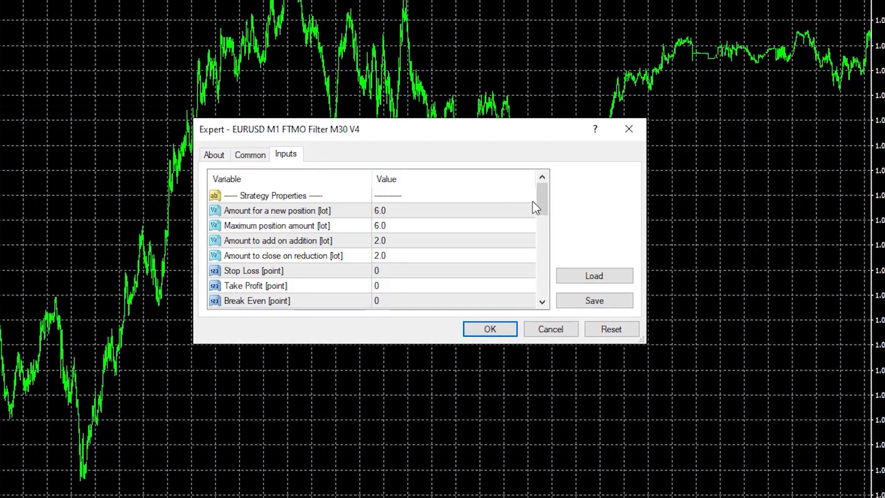
drag(542, 200, 543, 305)
click(503, 327)
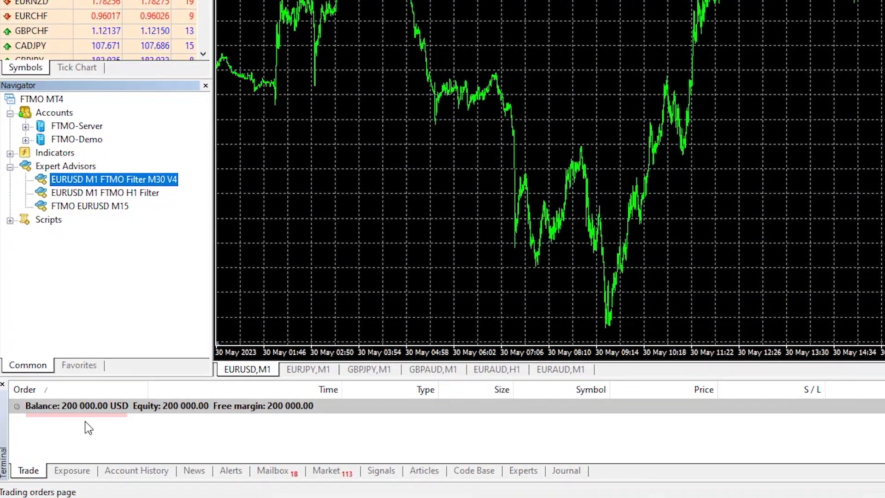
Open the Strategy Tester from the chart's Expert Advisors menu for the V4 EA.
right_click(431, 46)
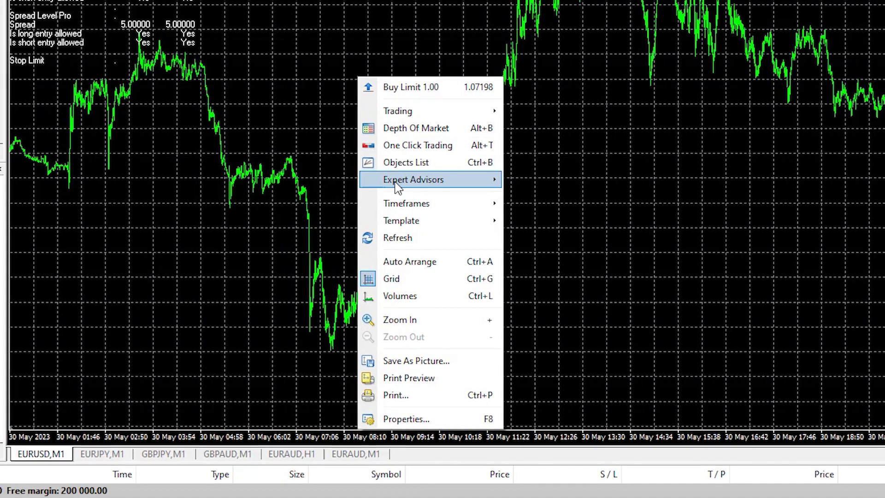
mouse_move(399, 187)
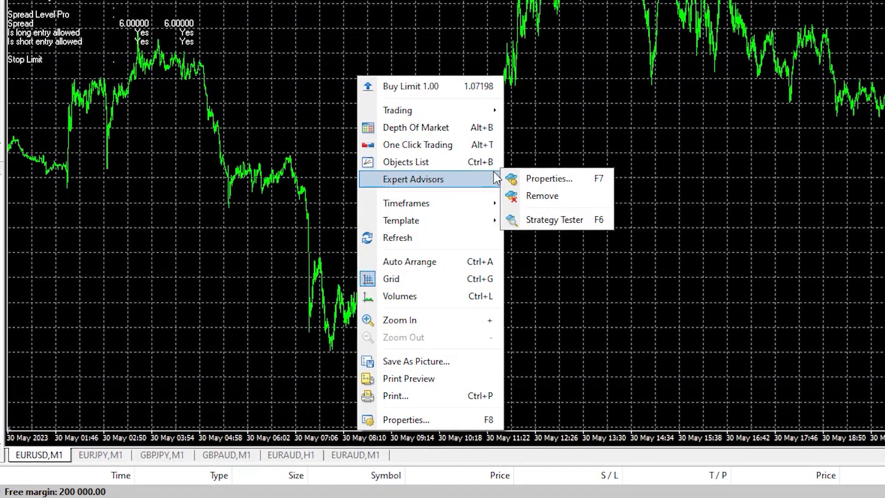
click(526, 220)
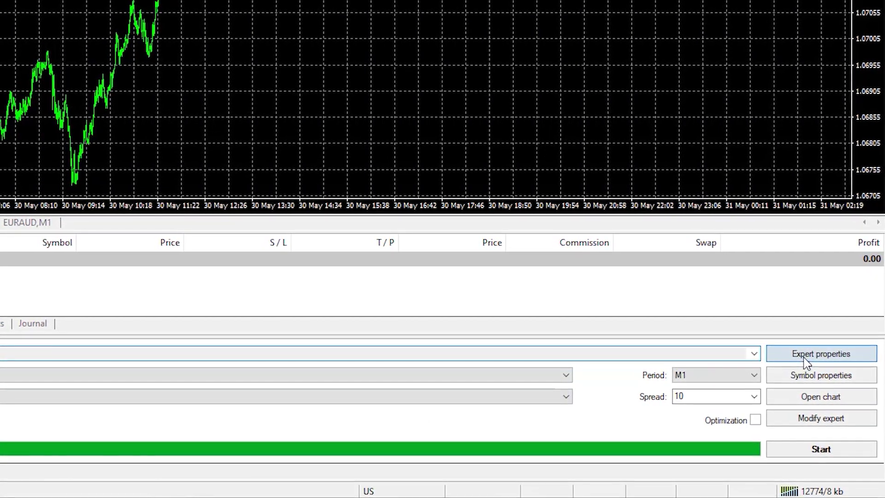
In the expert properties, set Amount for a new position and Maximum position amount to 6.
click(806, 360)
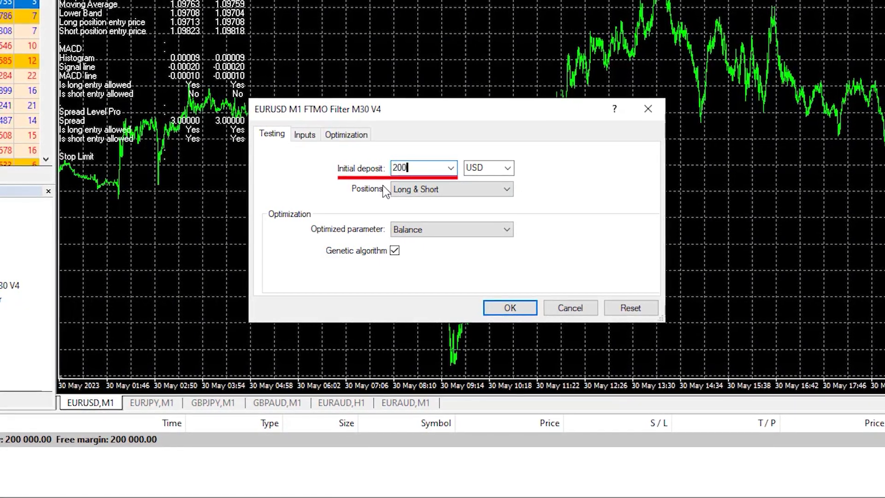
text(000)
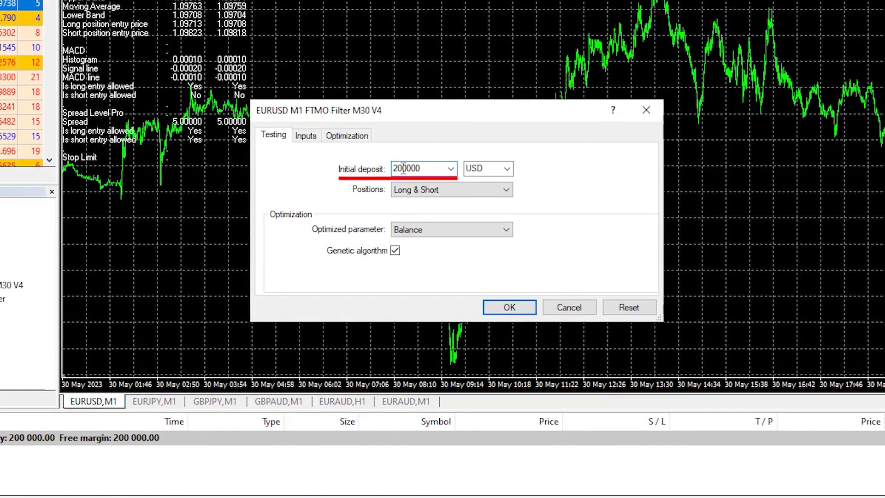
text(1)
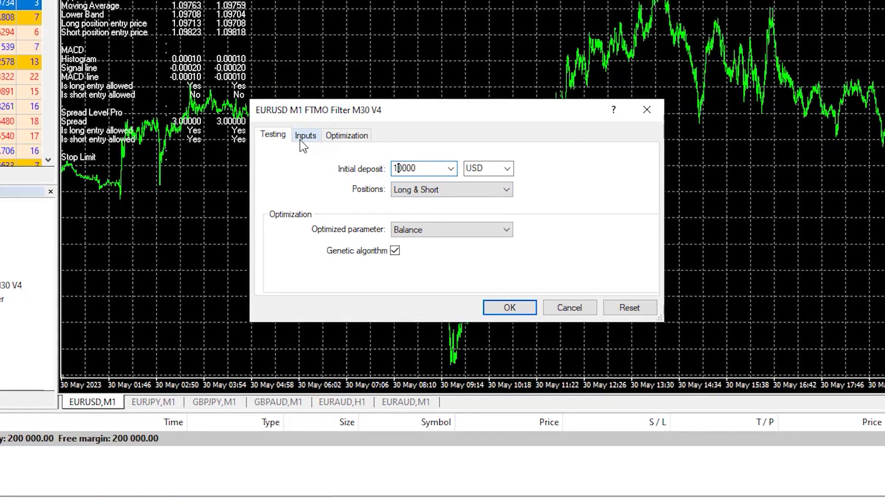
click(304, 138)
double_click(430, 191)
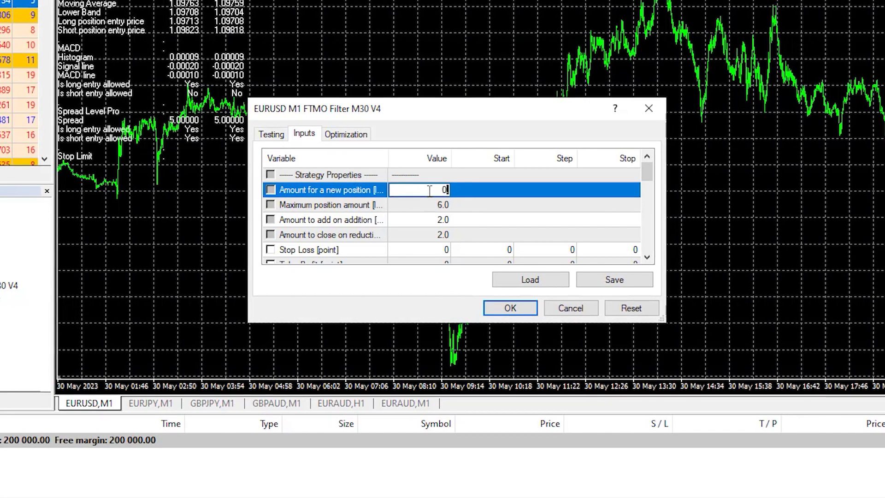
double_click(442, 206)
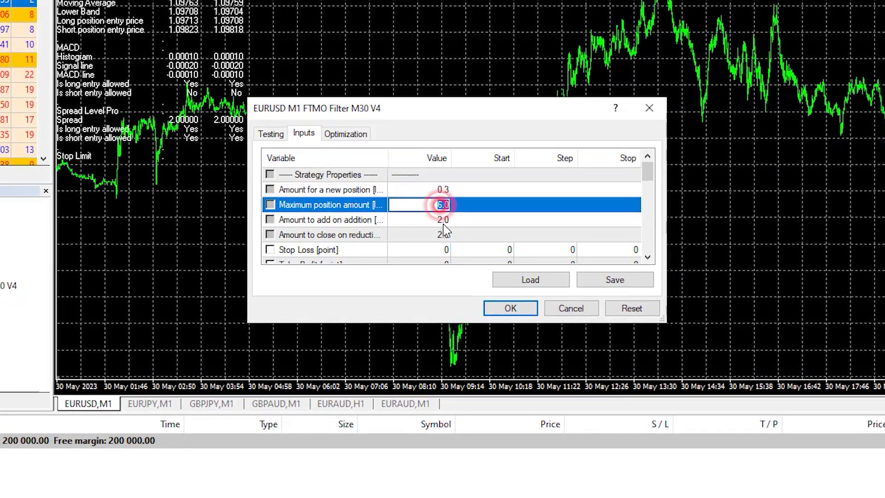
text(0.3)
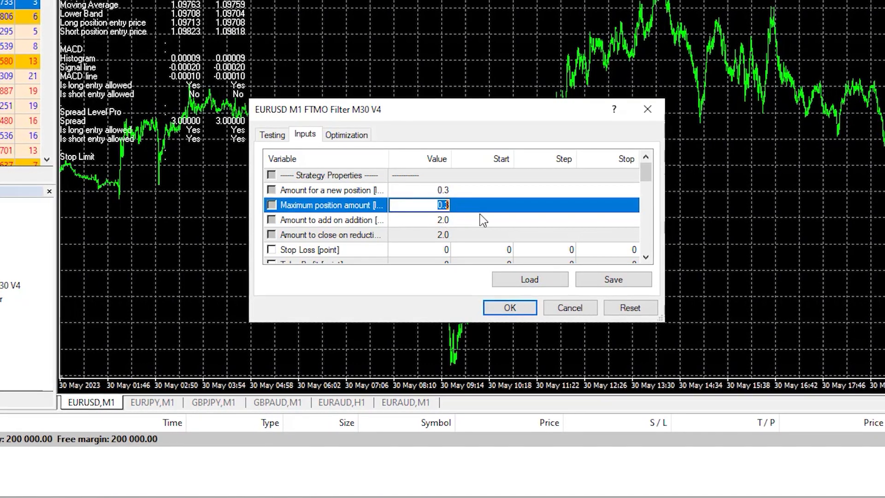
key(BackSpace)
key(BackSpace)
key(BackSpace)
text(66)
click(469, 192)
double_click(442, 190)
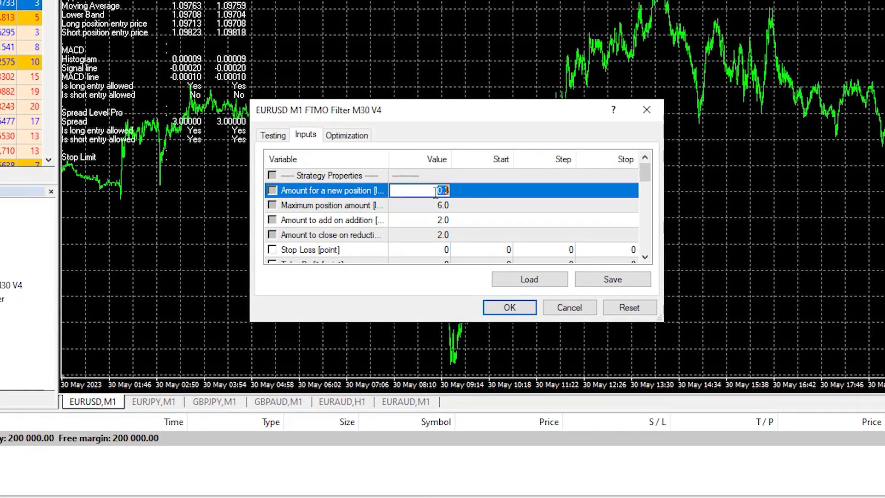
text(6)
Set the initial deposit to 200000 USD and accept the properties.
click(274, 135)
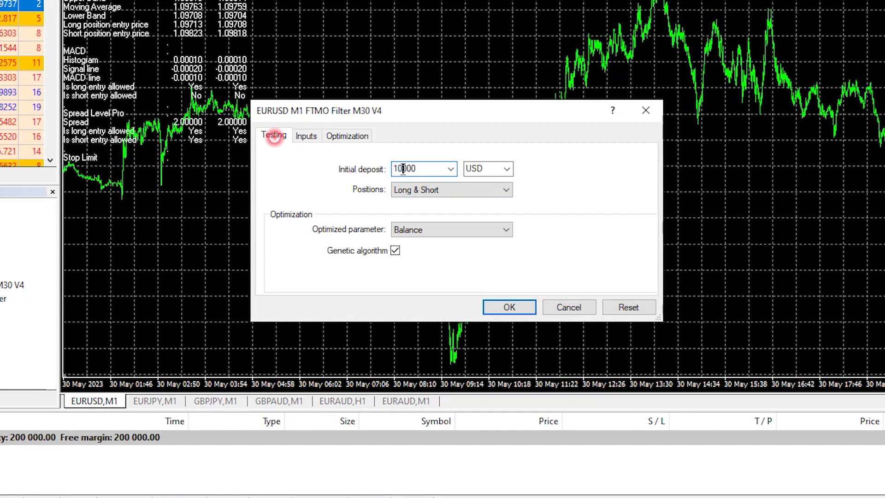
drag(393, 169, 404, 169)
text(200)
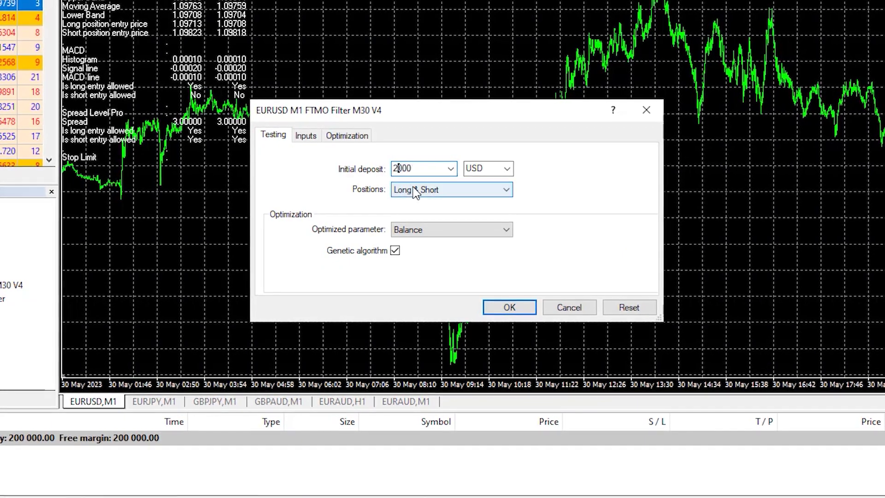
click(510, 307)
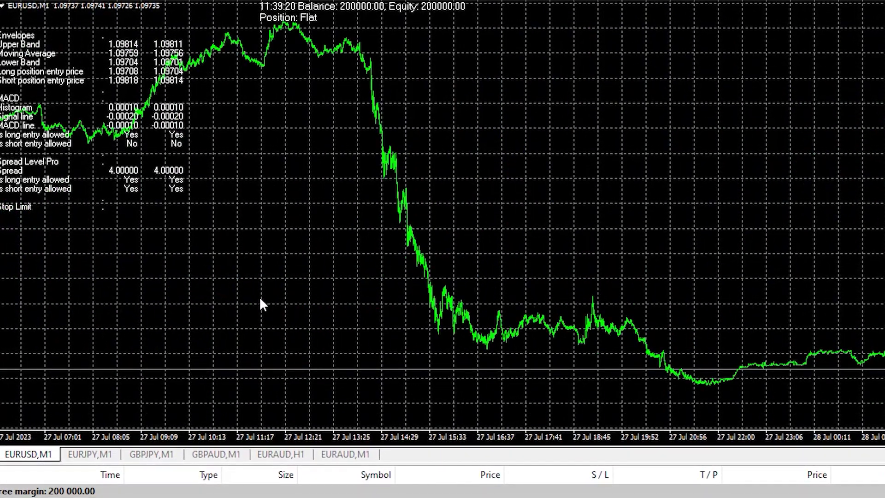
Move the EURUSD M1 chart to its earliest bars on 30 May, reading dates with the crosshair.
drag(196, 303, 588, 306)
drag(281, 331, 636, 281)
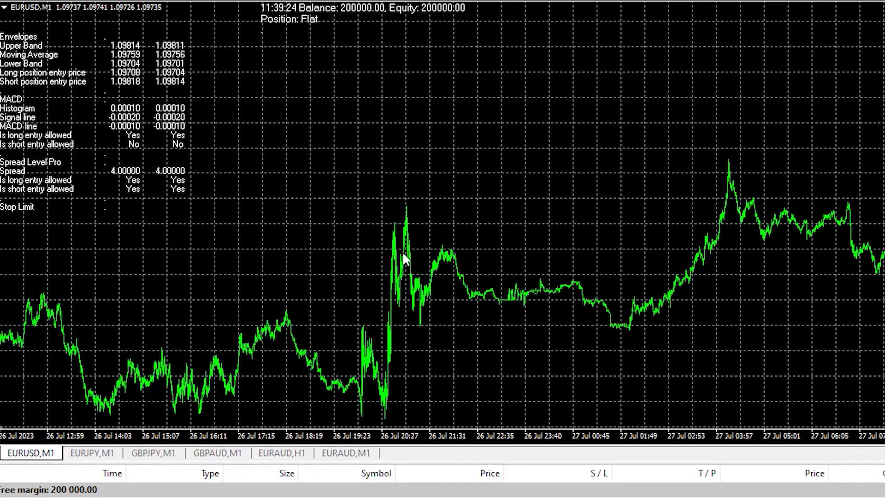
mouse_move(403, 254)
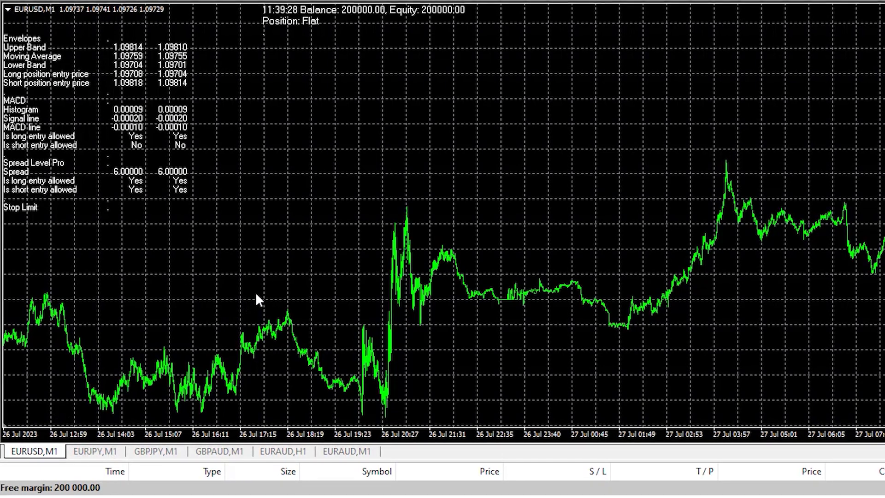
key(Home)
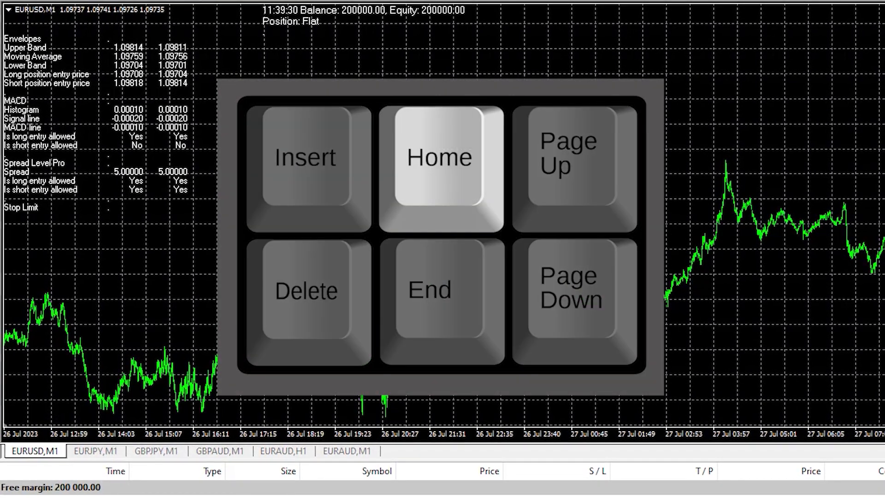
key(Home)
key(Home)
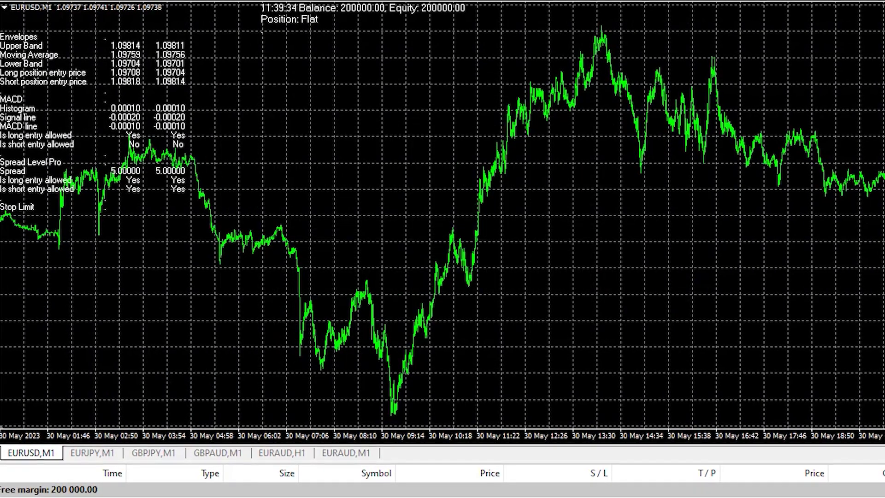
middle_click(70, 285)
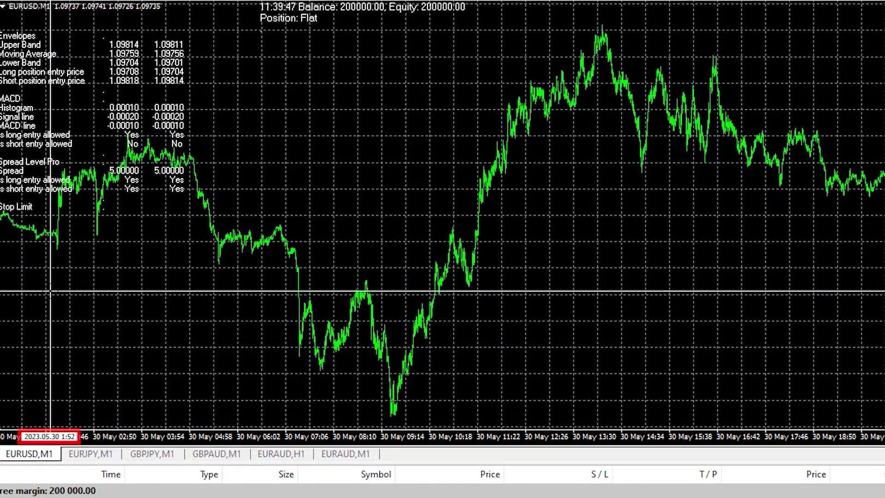
key(End)
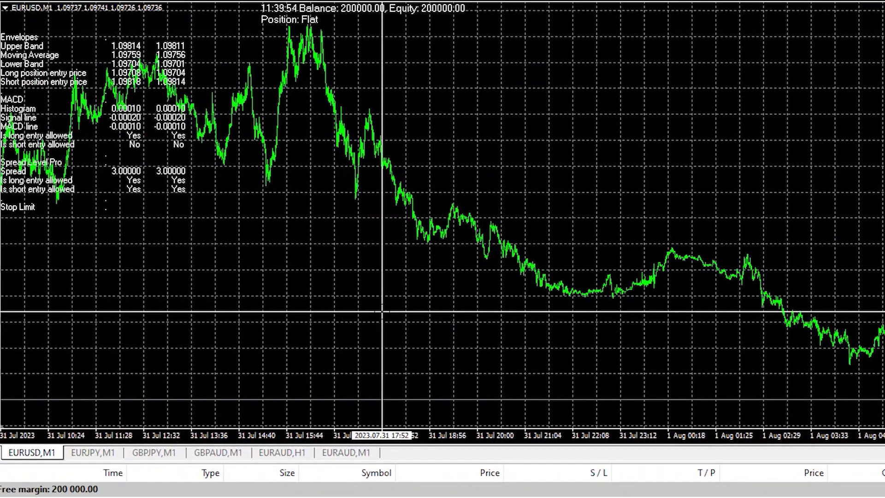
key(Home)
Switch to the remote FTMO terminal and jump its EURUSD M1 chart to the oldest bars.
mouse_move(444, 484)
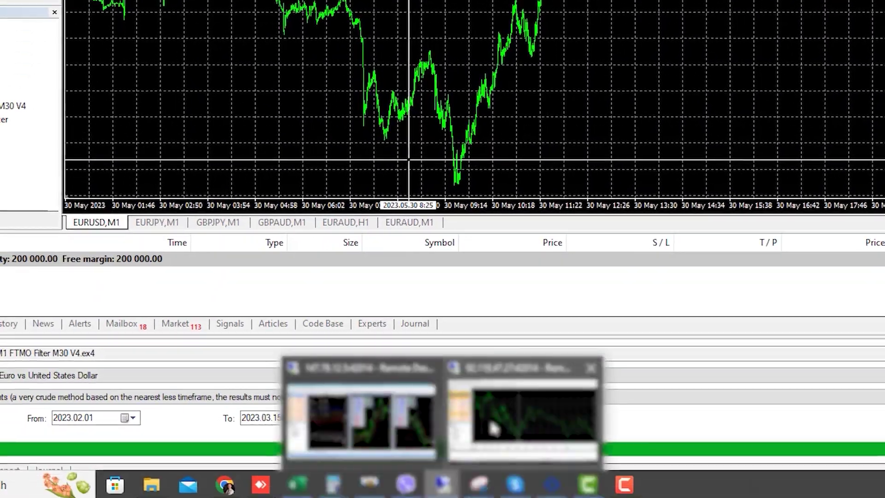
click(526, 413)
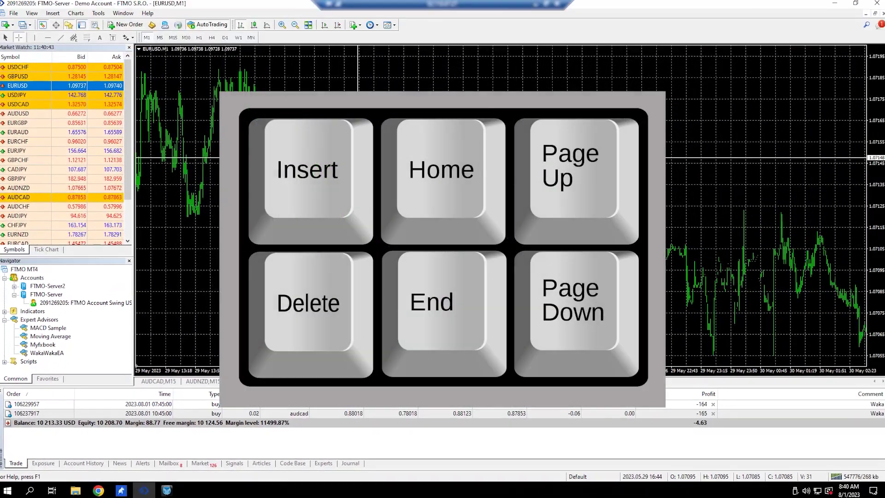
key(Home)
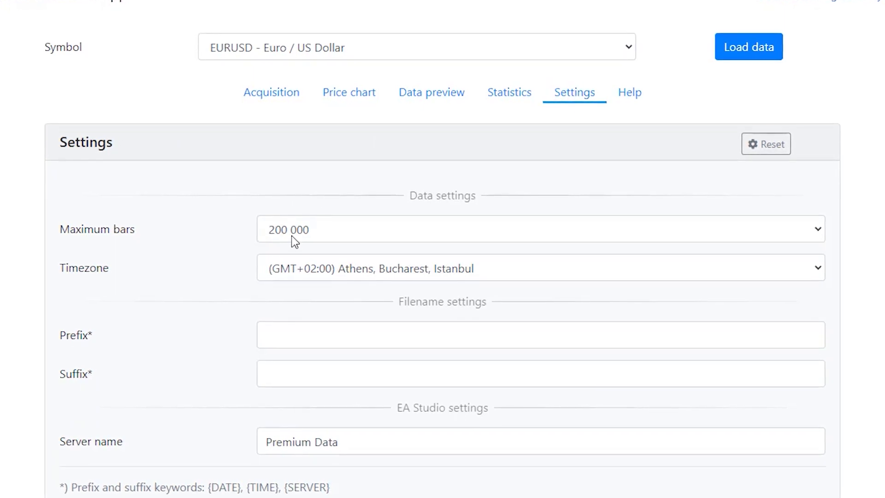
Load EURUSD history on the Acquisition tab and download EURUSD_M1.csv.
click(286, 101)
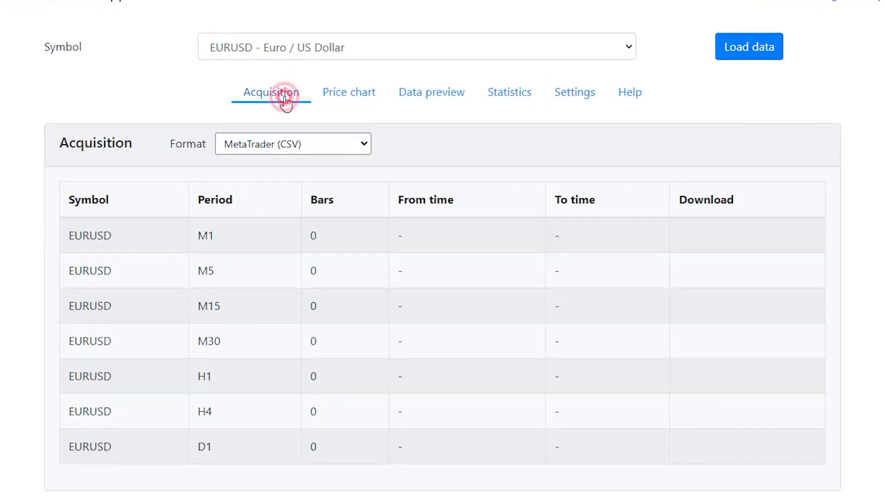
click(742, 56)
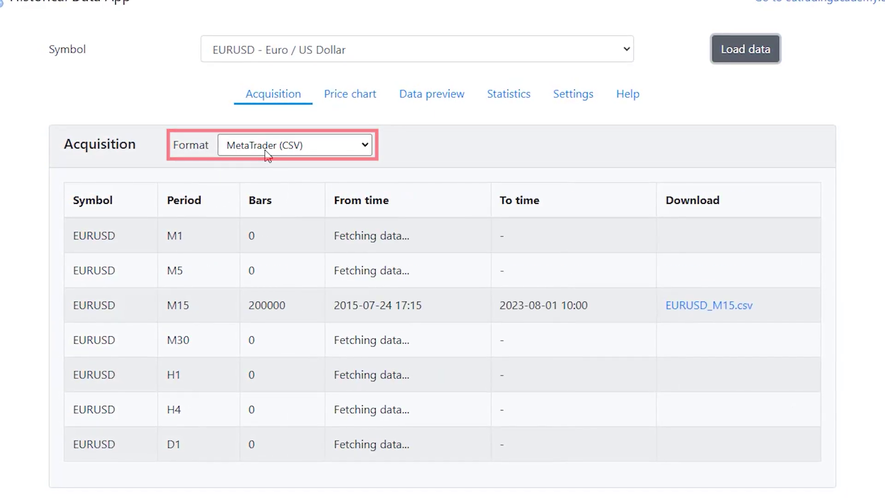
click(699, 240)
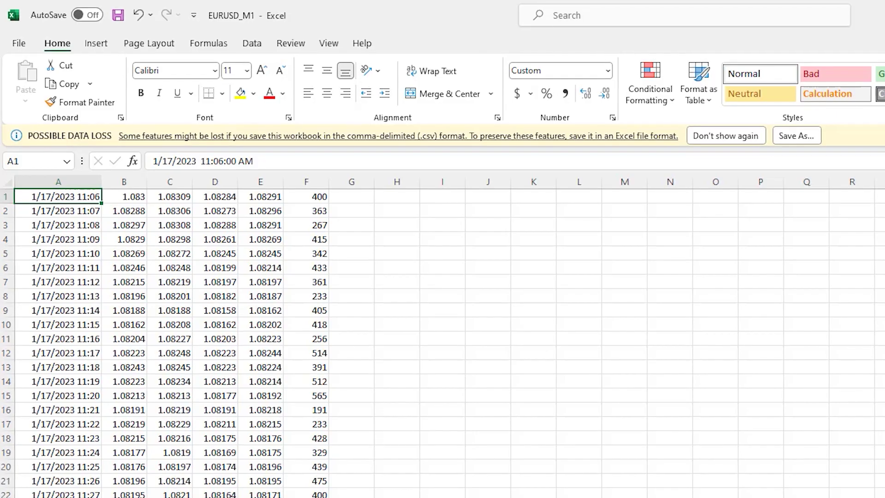
Scroll through EURUSD_M1.csv rows and return to A1, confirming the 1/17/2023 11:06 start.
scroll(443, 341, down, 20)
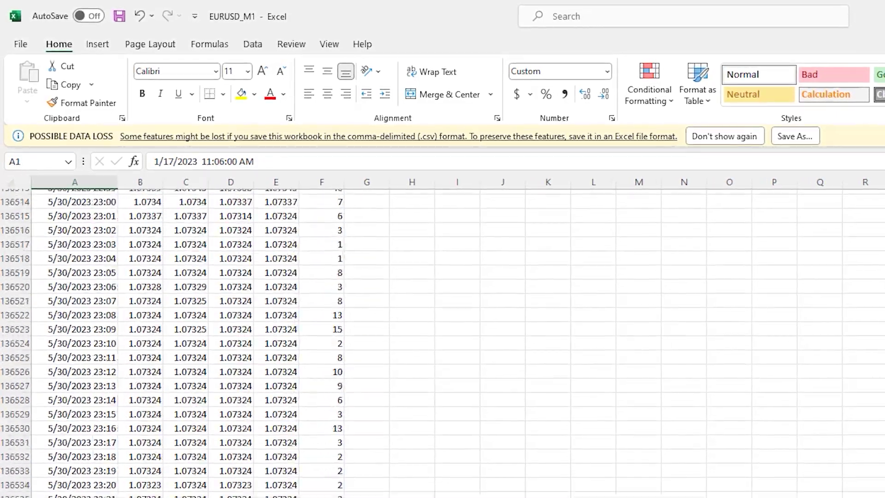
scroll(443, 341, down, 20)
scroll(443, 341, up, 20)
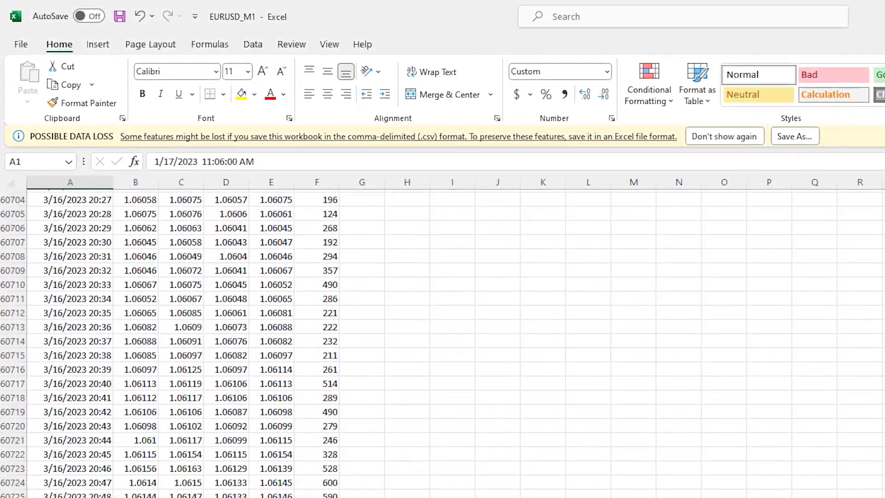
key(ctrl+Home)
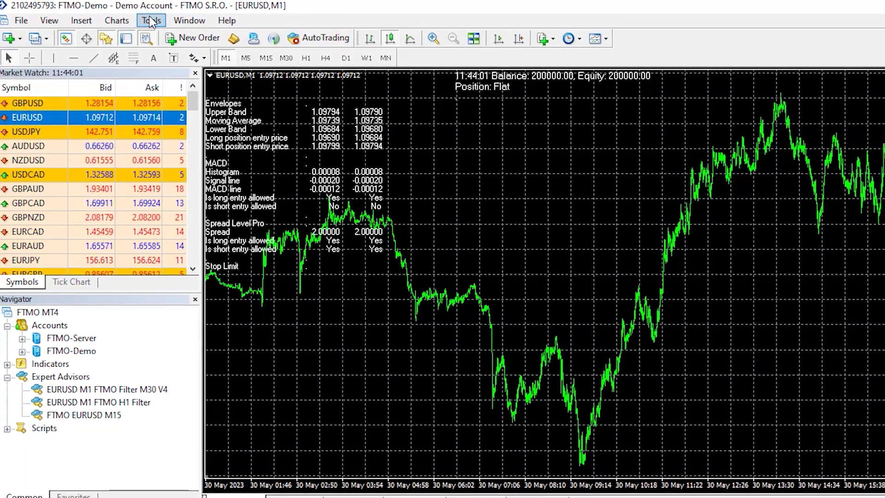
Delete all existing EURUSD 1 Minute records in the History Center.
click(151, 21)
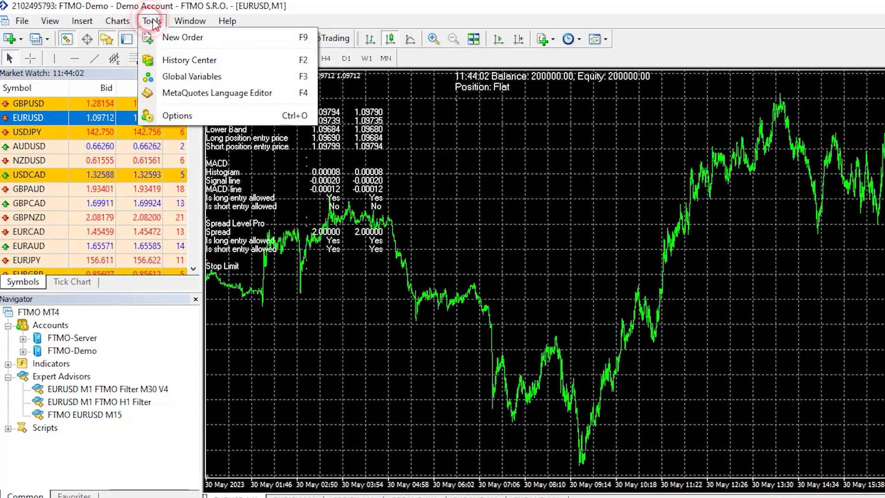
click(183, 60)
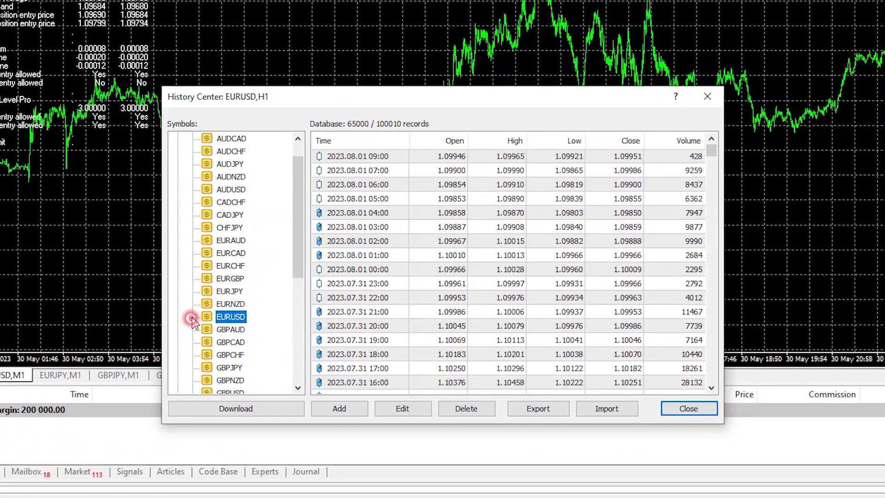
click(193, 318)
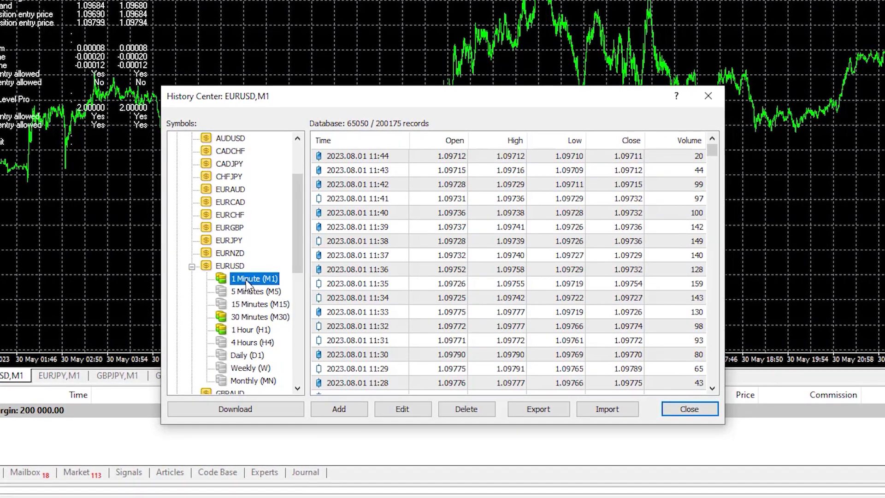
click(342, 161)
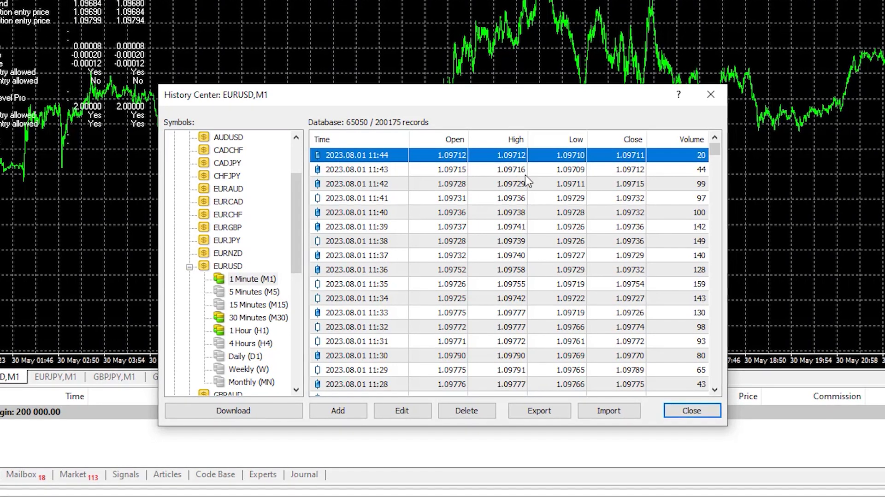
drag(718, 150, 731, 396)
shift+click(422, 389)
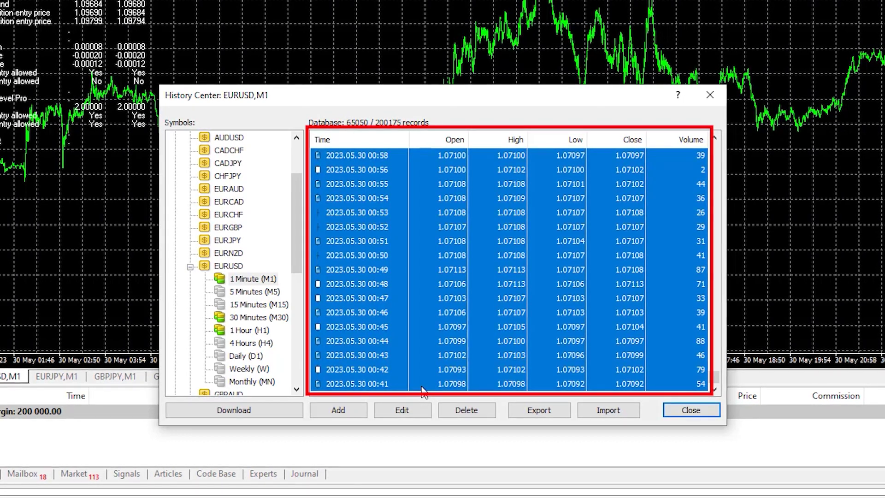
click(467, 411)
Import EURUSD_M1 (1).csv as M1 history and check the chart's earliest bar date.
click(621, 409)
click(603, 173)
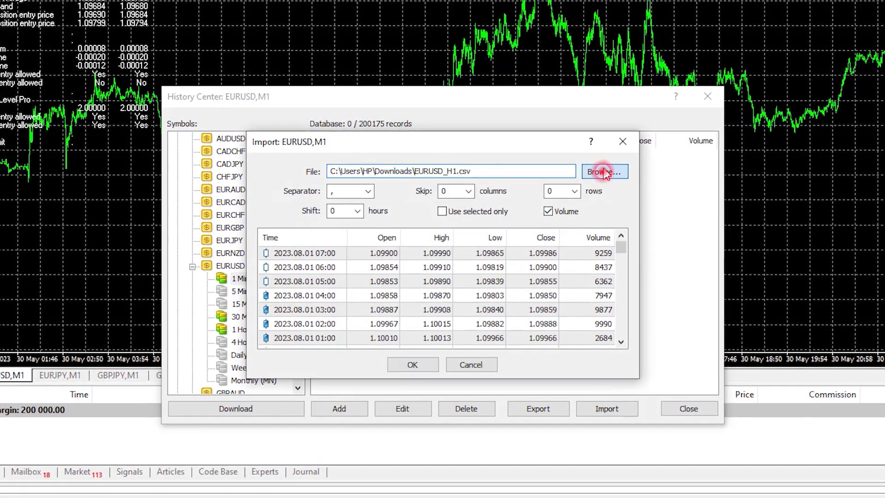
click(825, 221)
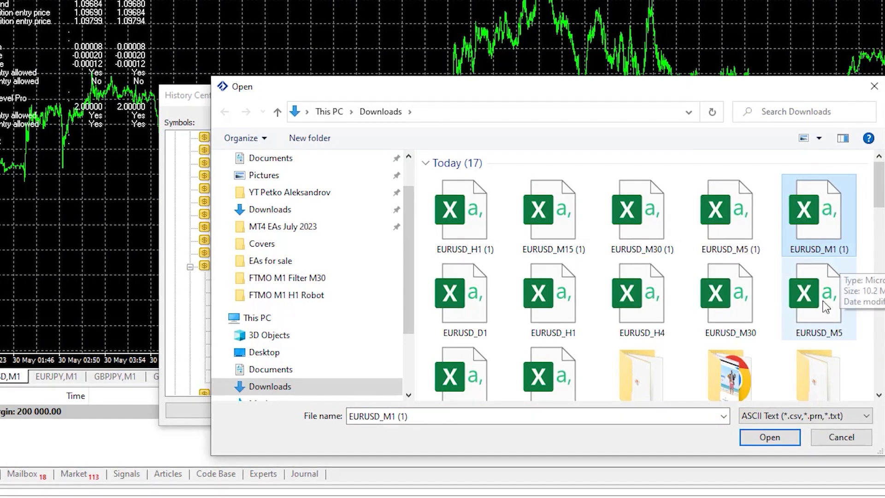
click(784, 436)
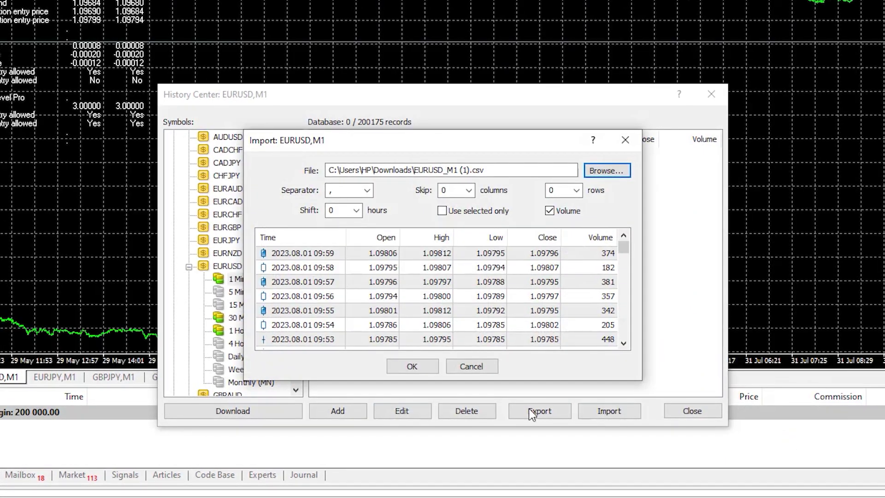
click(429, 367)
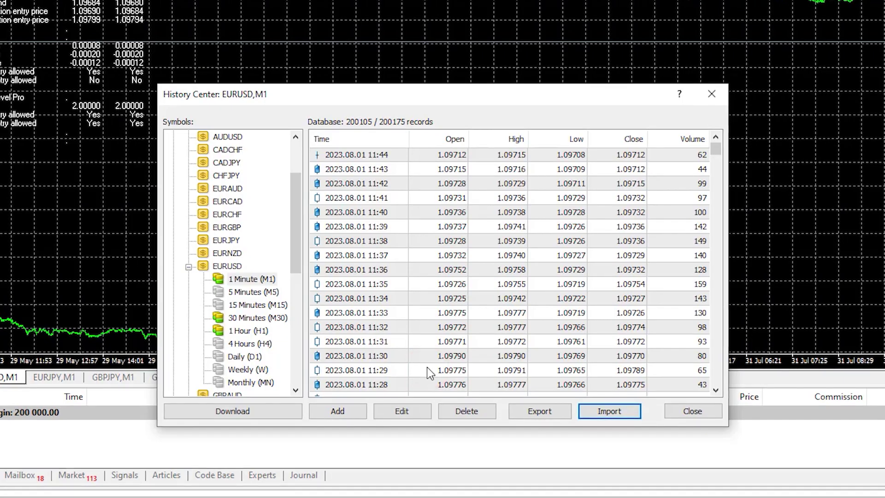
click(712, 94)
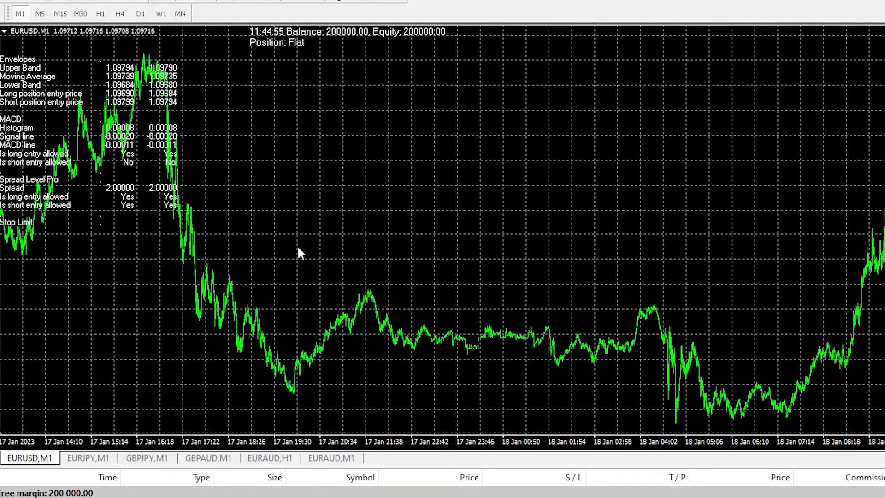
middle_click(55, 346)
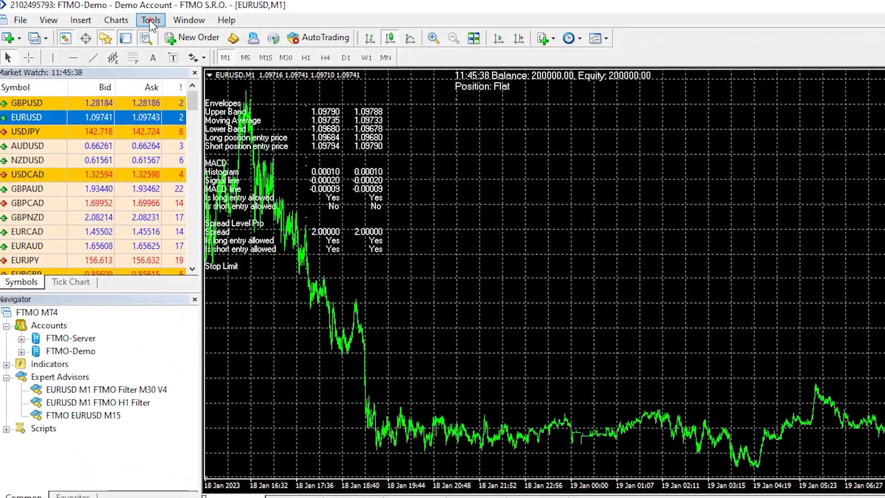
Delete all existing EURUSD 30-minute records in the History Center.
click(123, 18)
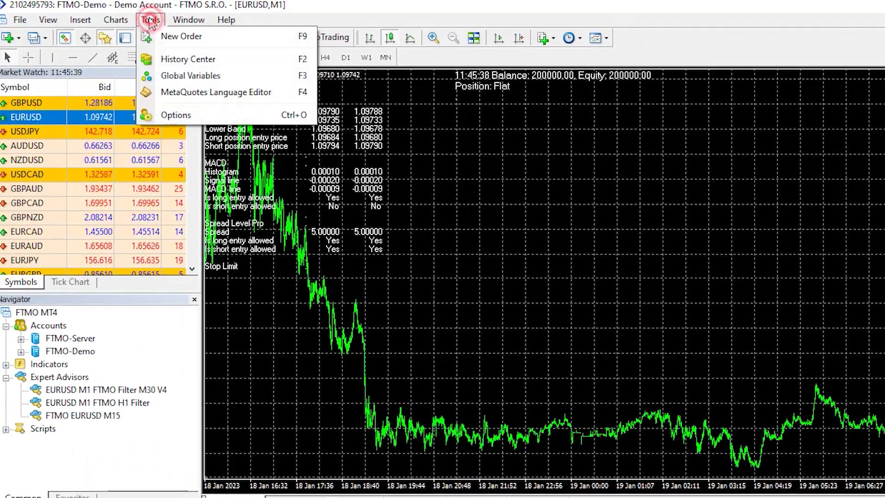
click(171, 59)
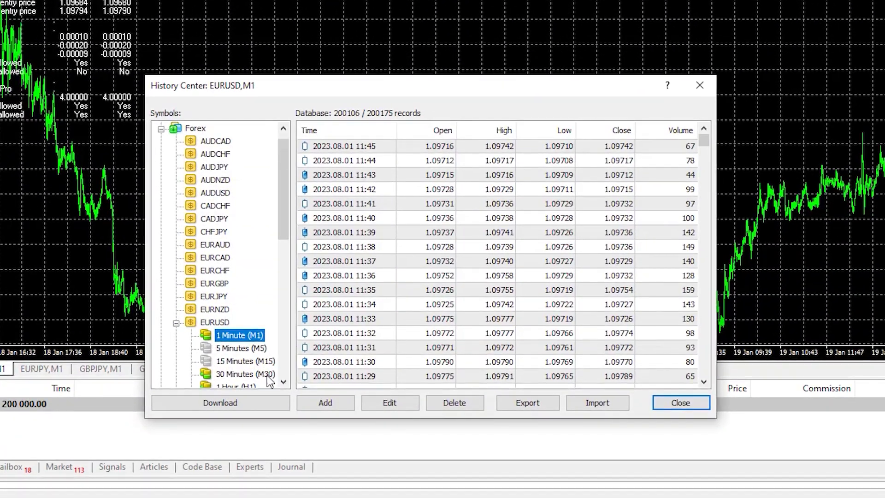
click(267, 374)
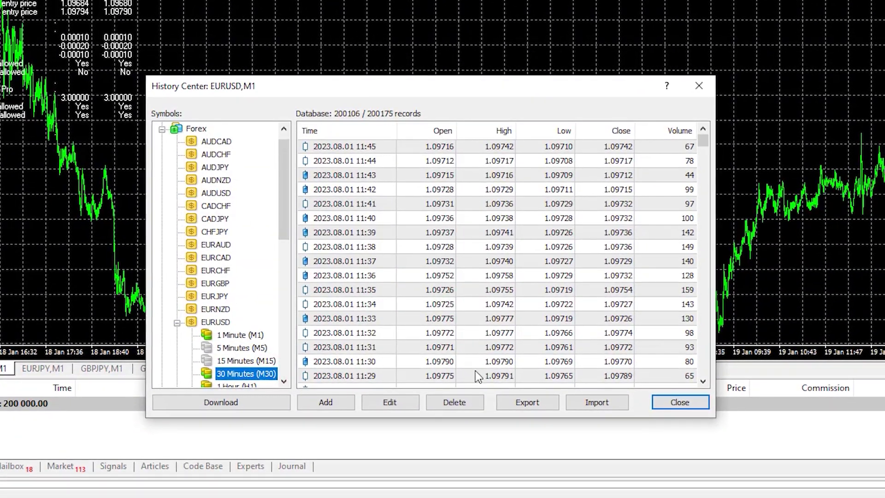
click(336, 145)
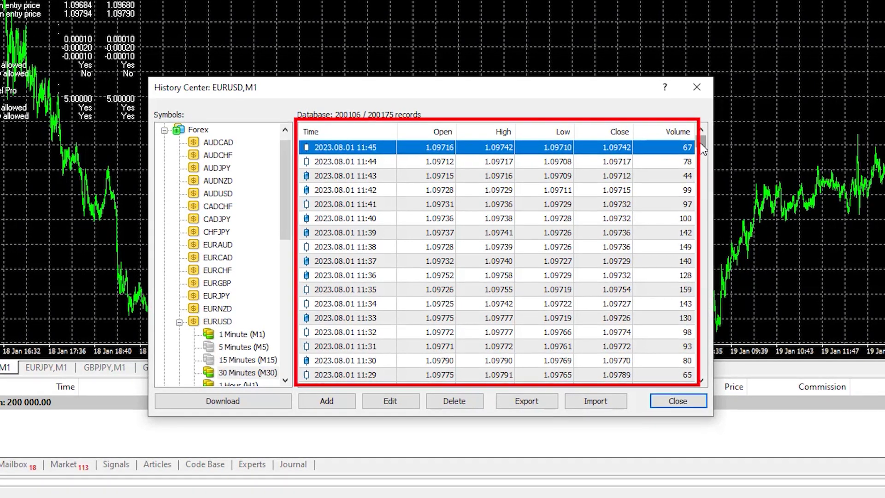
drag(701, 141, 701, 369)
shift+click(346, 375)
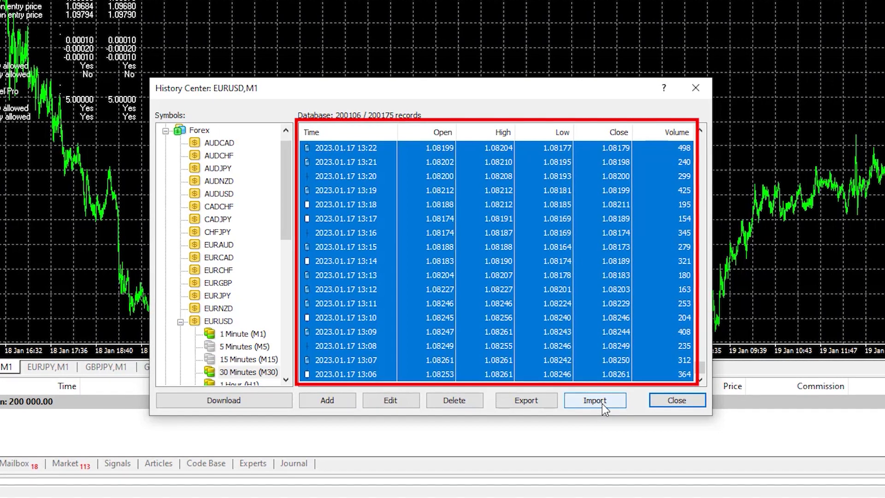
click(454, 402)
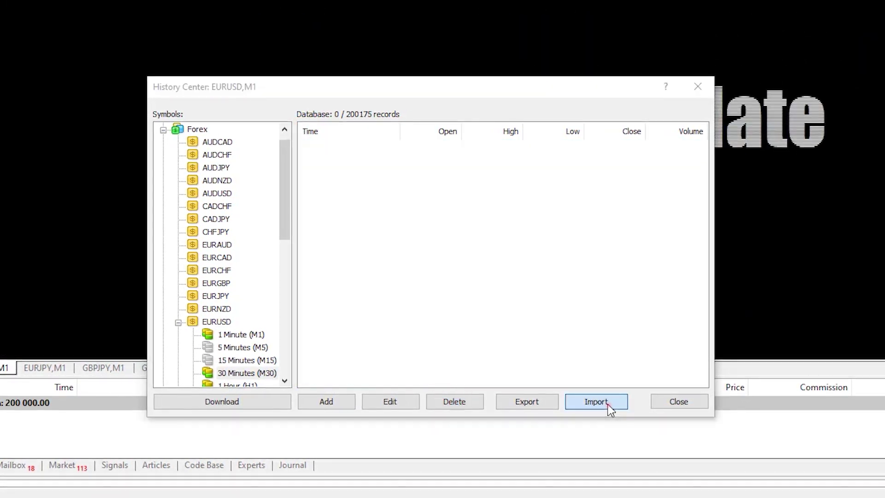
Import EURUSD_M30 (1).csv as the 30-minute history and close the History Center.
click(608, 404)
click(591, 162)
click(623, 199)
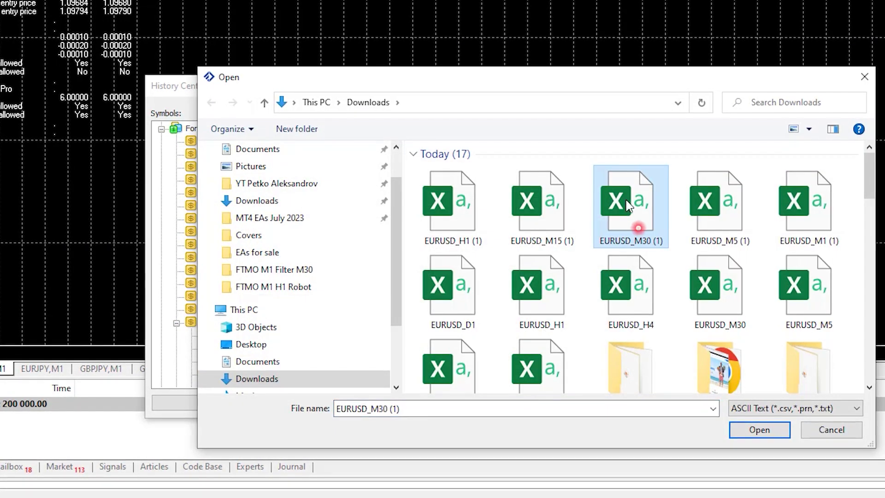
click(759, 430)
click(399, 357)
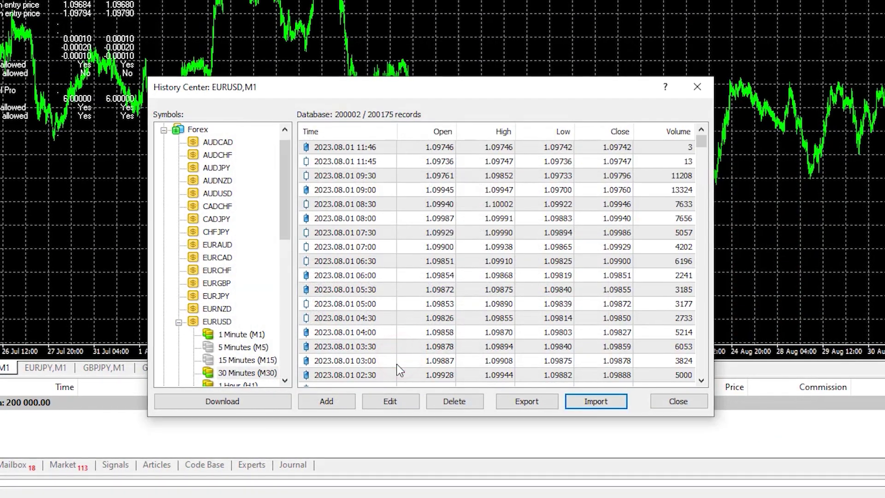
click(700, 92)
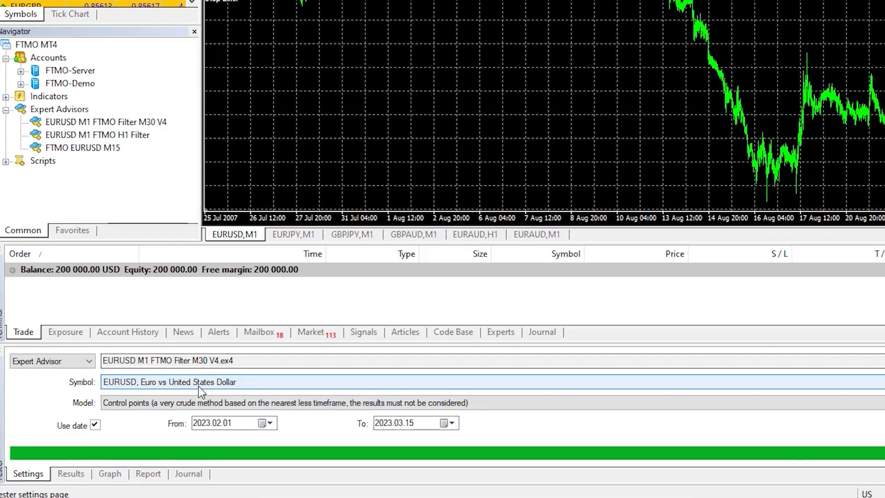
Review the EURUSD M1 FTMO Filter M30 V4 input parameters without changing them.
click(884, 363)
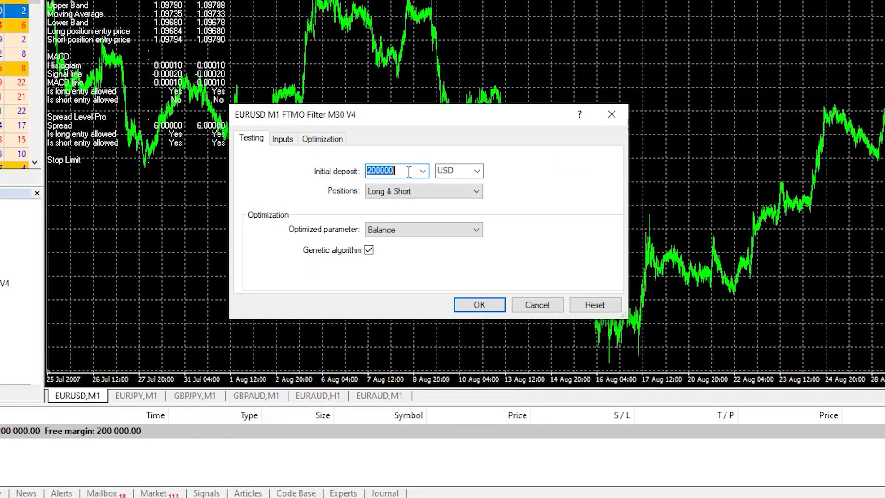
click(292, 140)
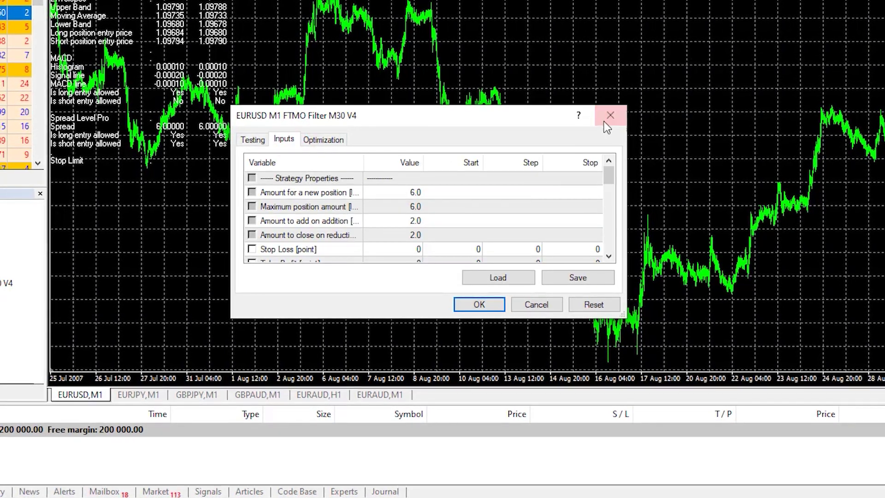
click(608, 117)
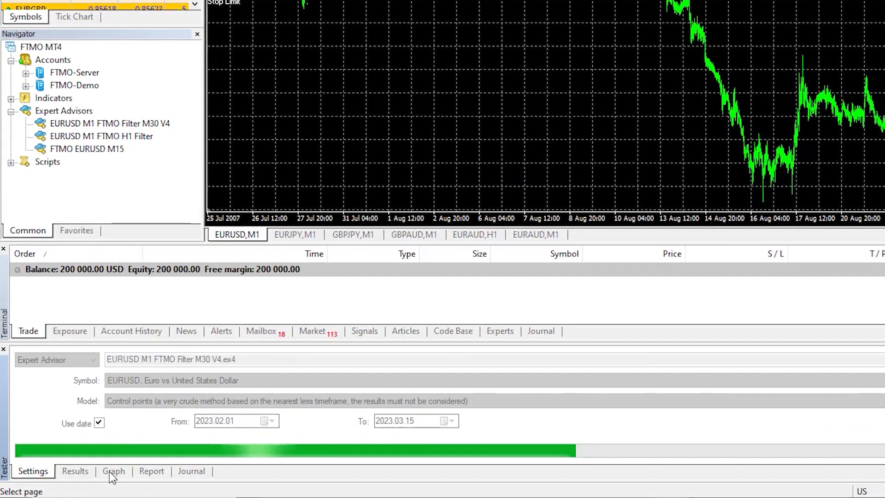
Review the backtest balance graph and report showing 39853.98 total net profit.
click(108, 472)
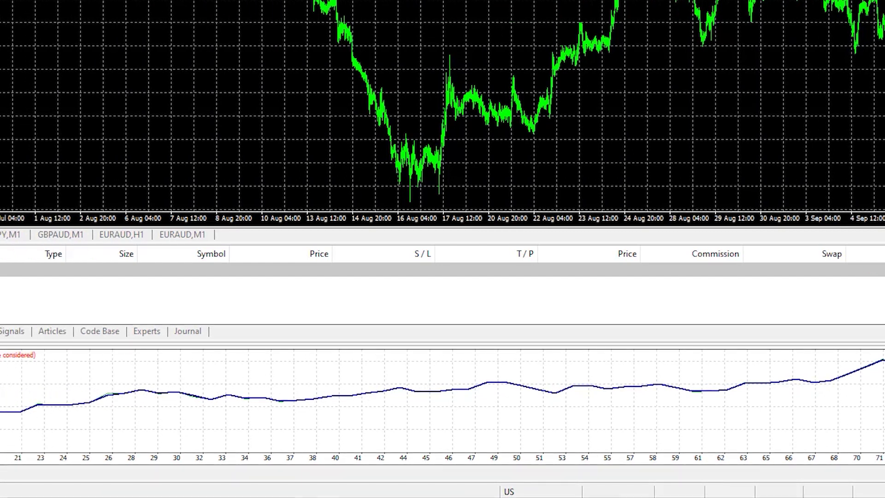
click(162, 470)
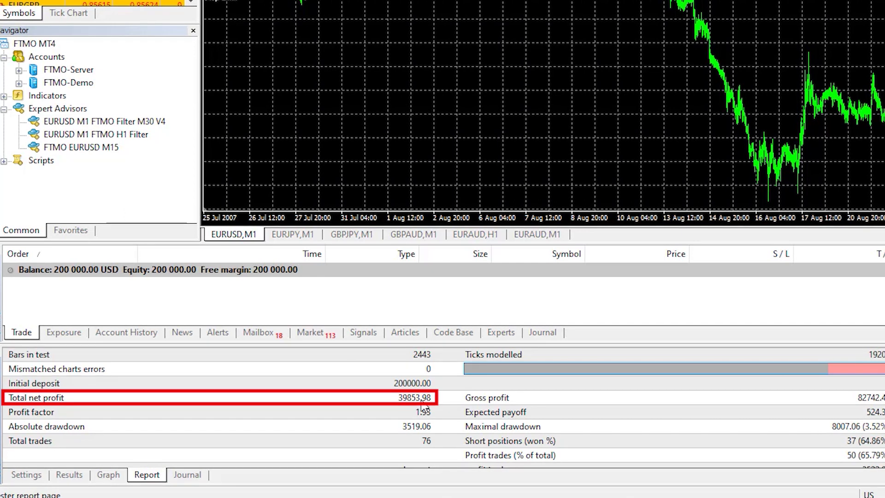
click(115, 475)
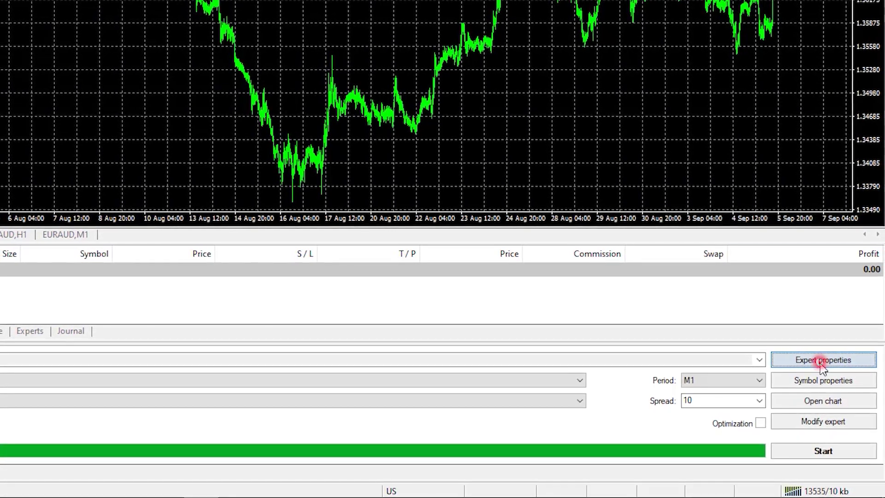
Recheck the EA's input parameters in Expert properties and close the dialog.
click(823, 361)
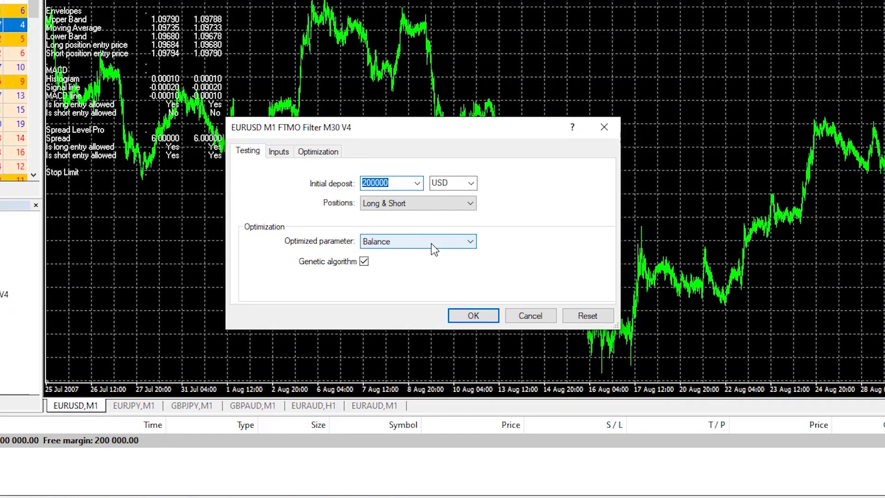
click(278, 153)
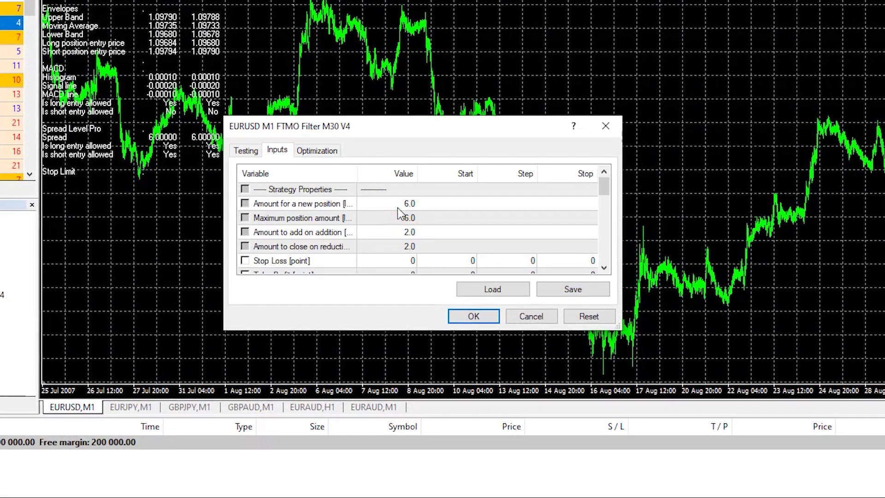
click(606, 131)
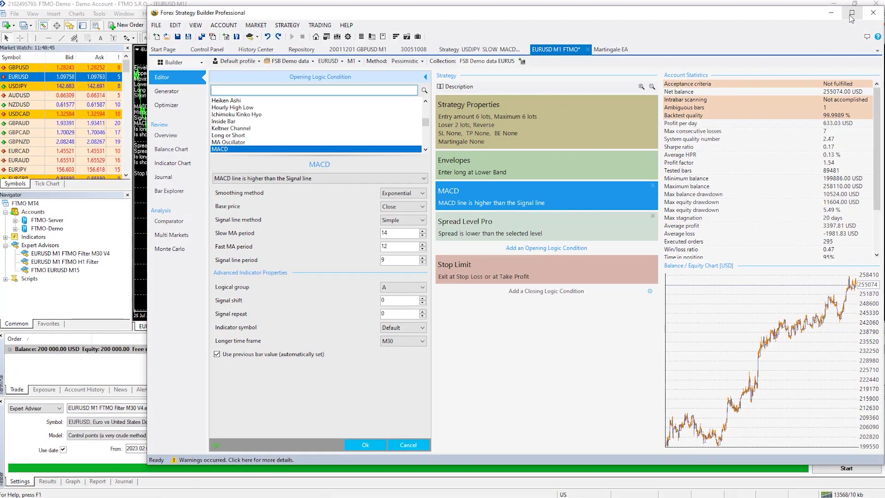
Maximize the Forex Strategy Builder Professional window to full screen.
click(853, 12)
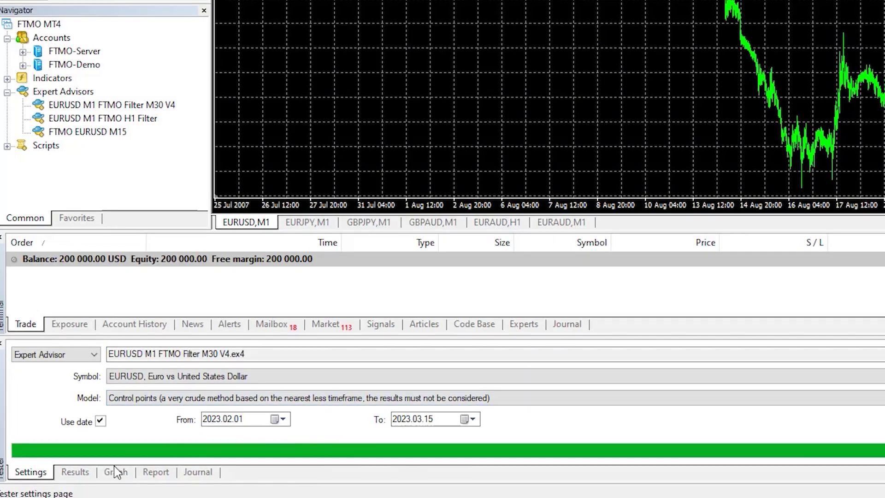
click(112, 475)
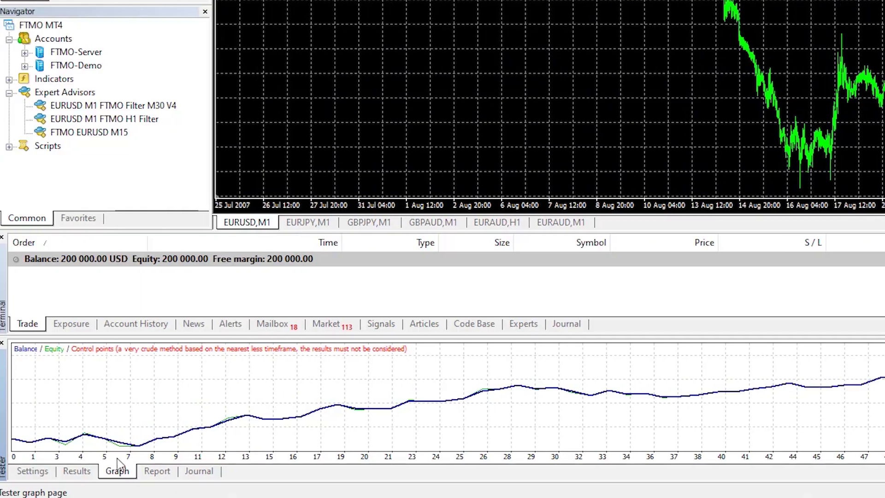
click(39, 471)
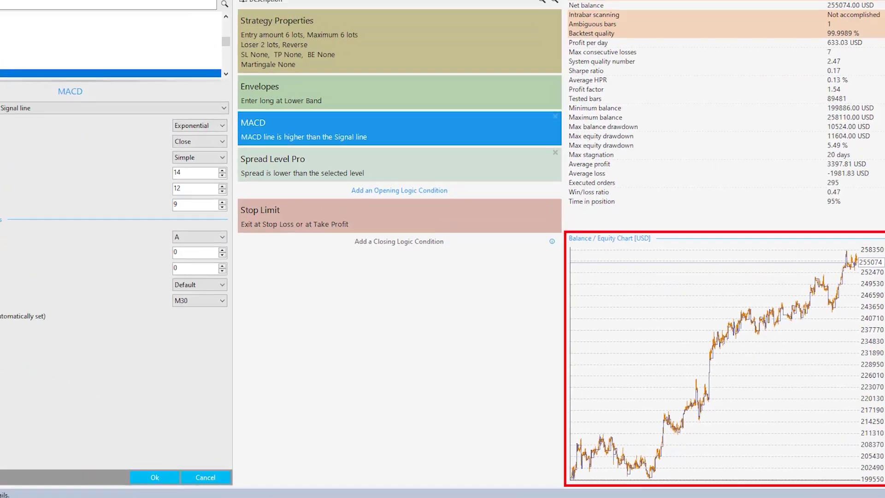
Show the indicator chart and the Stop Limit exit with Stop Loss 300, Take Profit 600.
click(19, 151)
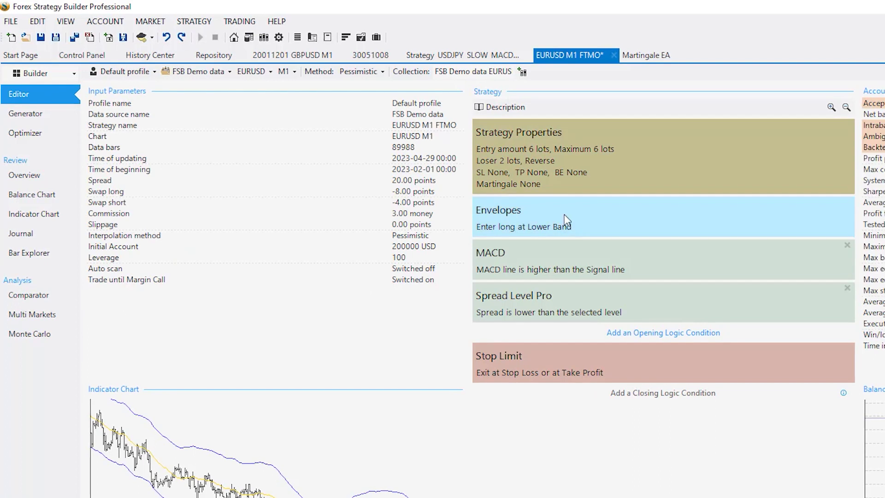
click(601, 371)
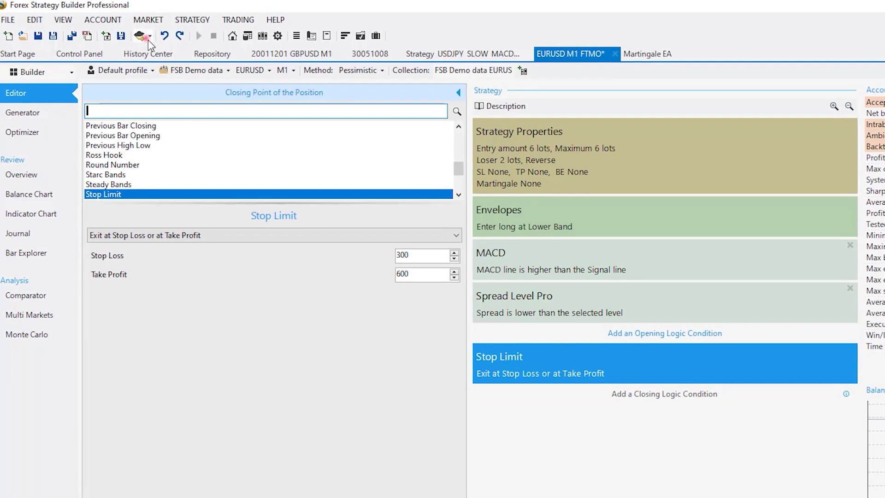
click(148, 38)
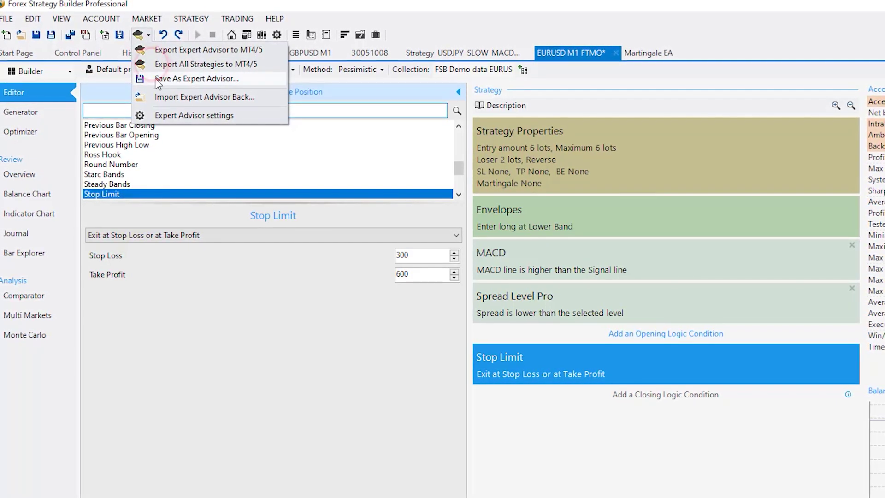
click(664, 417)
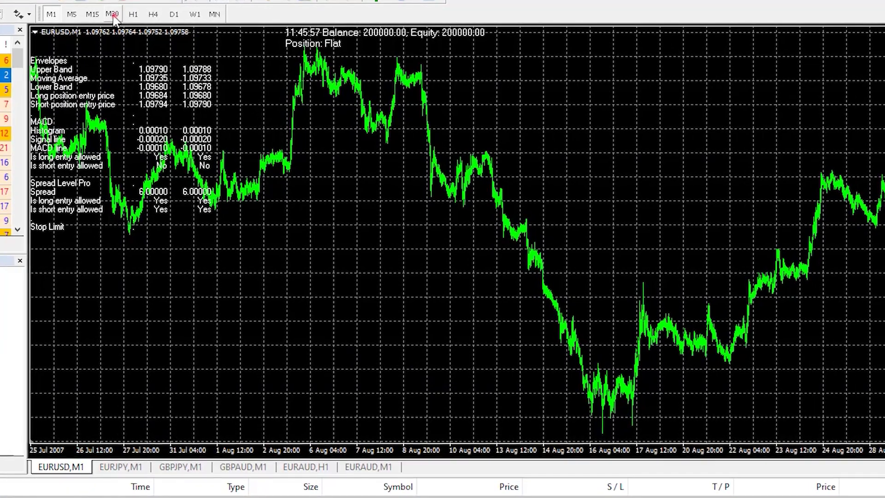
View EURUSD on M30 then back to M1, confirming the EA's 6.0-lot amounts and 200000 deposit.
click(112, 14)
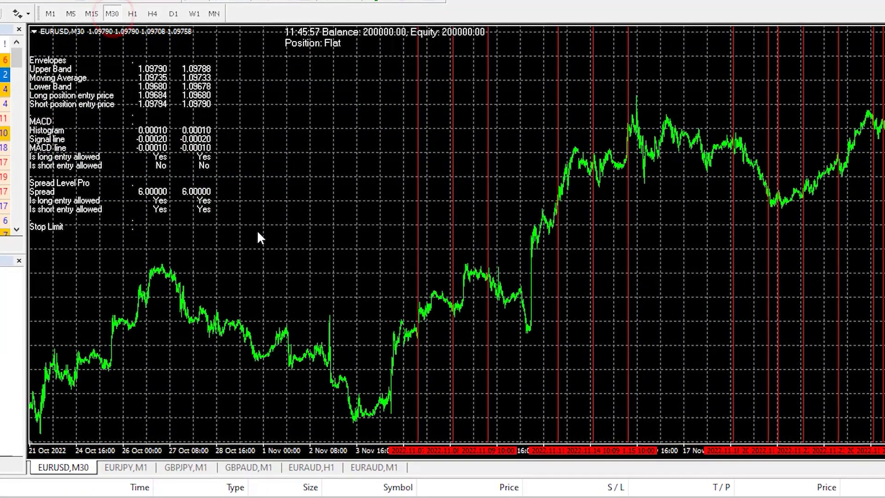
click(49, 13)
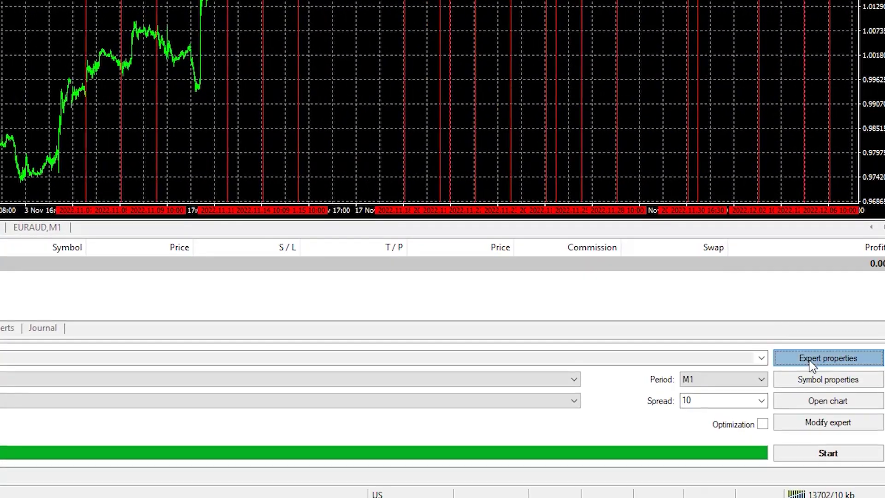
click(816, 356)
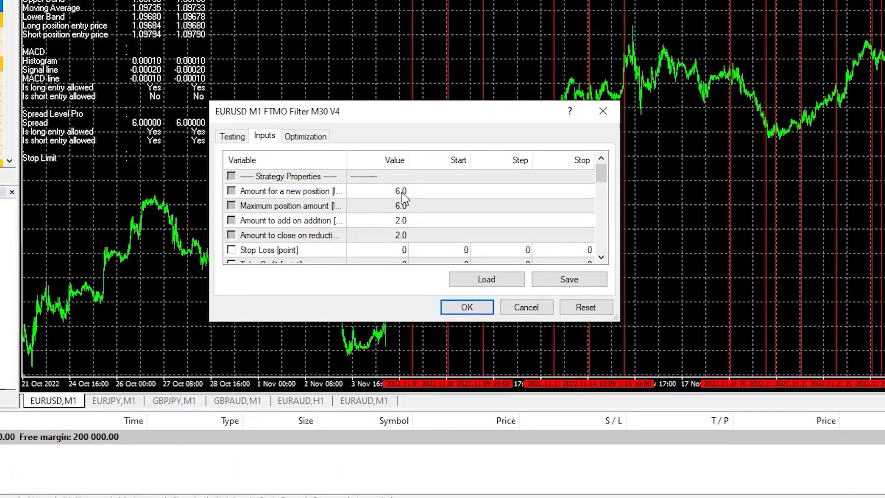
click(201, 86)
click(38, 33)
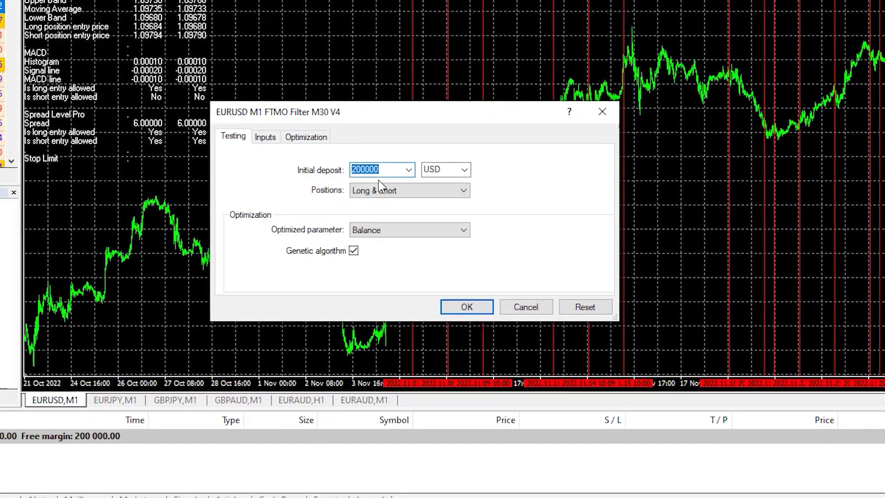
click(466, 307)
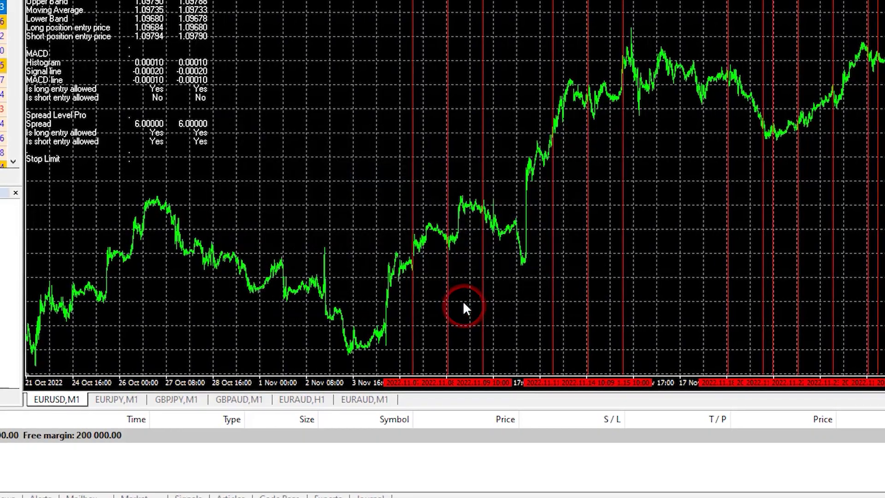